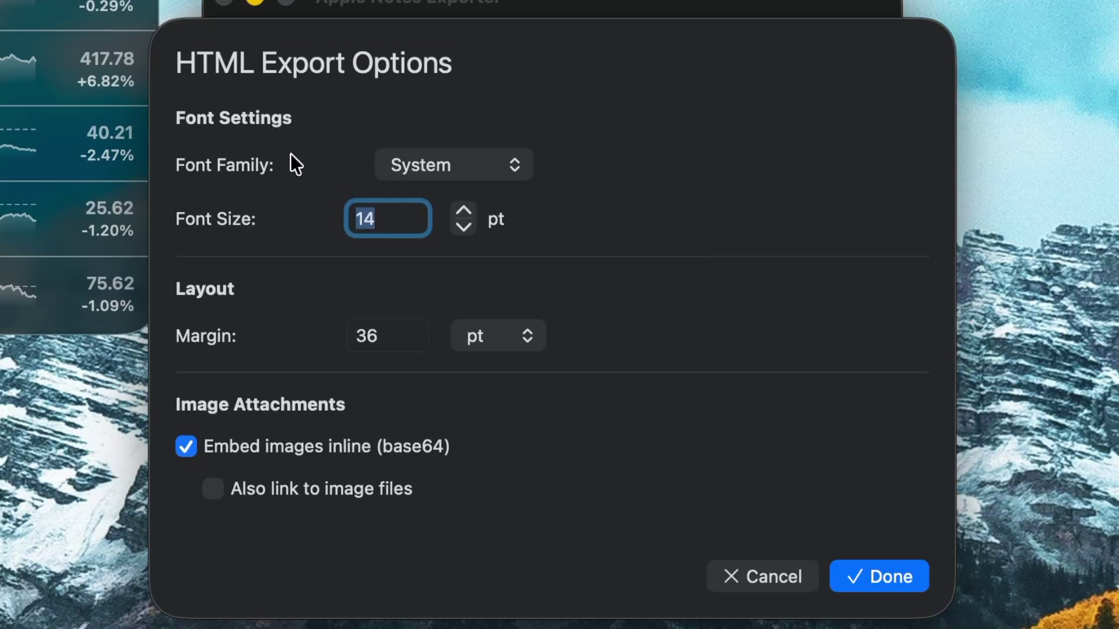
Look over the HTML export options, then open the options for the PDF export format
scroll(284, 321, "down", 1)
scroll(285, 322, "up", 2)
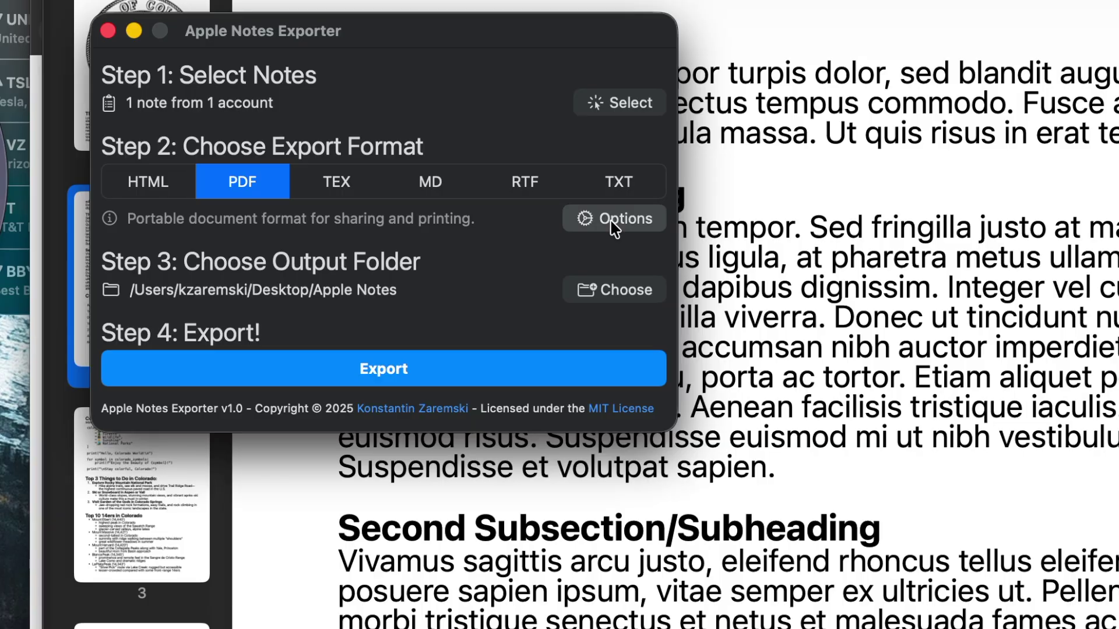
left_click(613, 224)
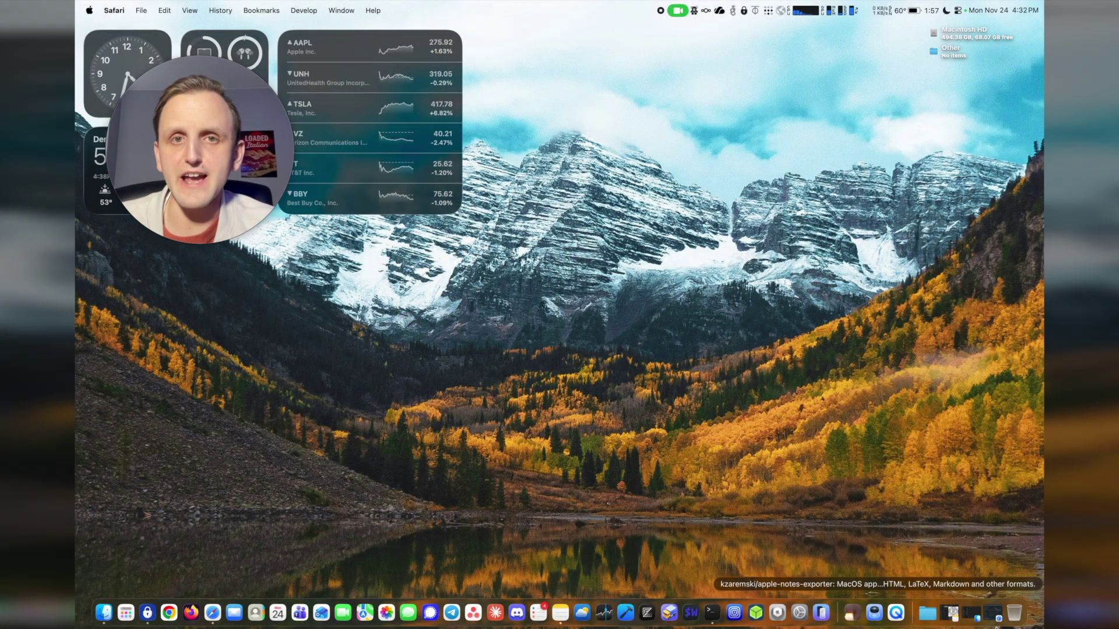
Bring back the apple-notes-exporter GitHub page in Safari and browse through its Releases page
left_click(994, 611)
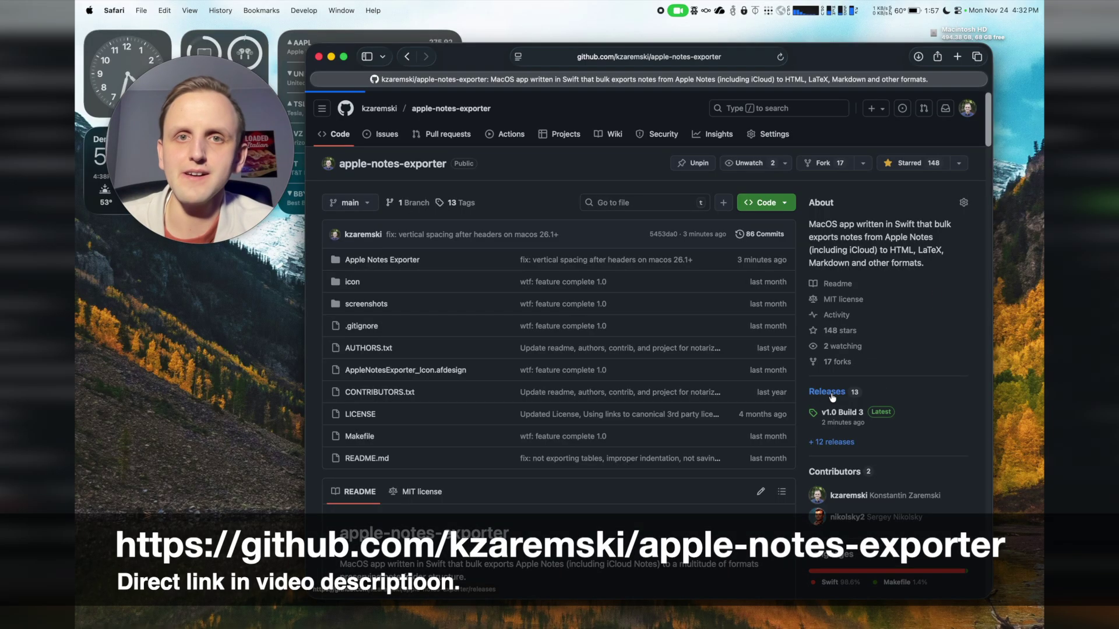
left_click(828, 392)
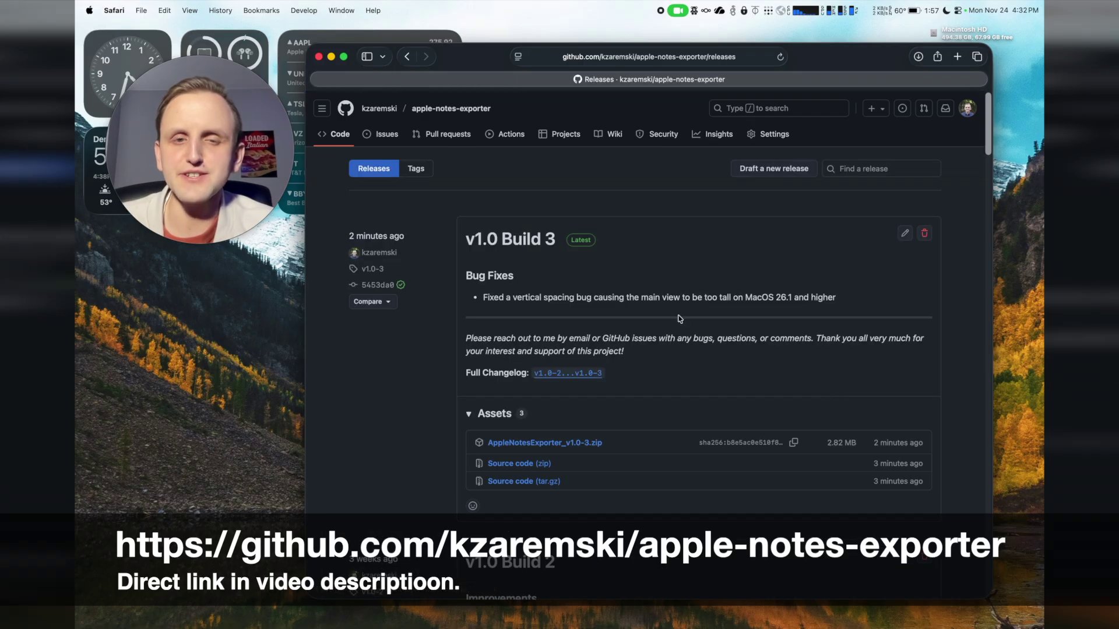
scroll(679, 319, "down", 3)
scroll(679, 319, "down", 20)
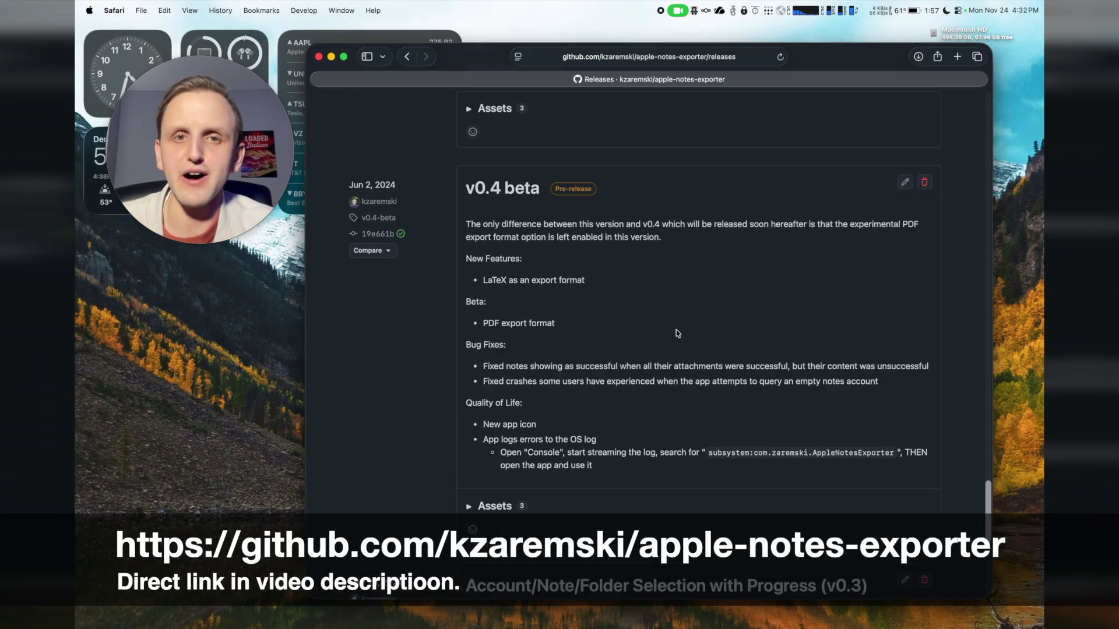
scroll(678, 332, "up", 20)
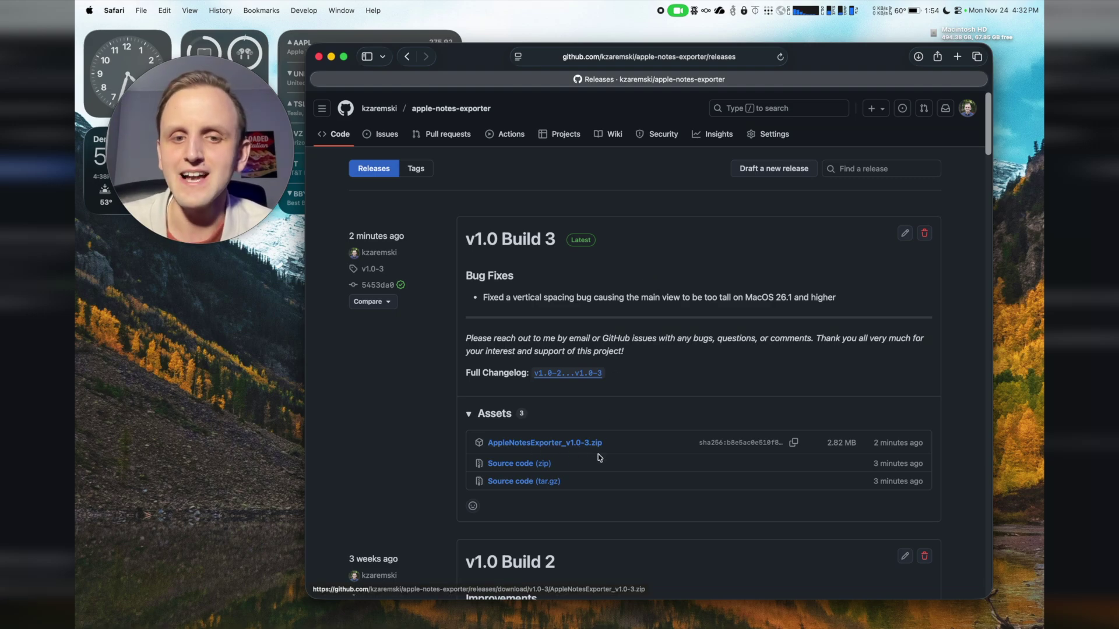
Download AppleNotesExporter_v1.0-3.zip from the assets of the v1.0 Build 3 release
left_click_drag(563, 463, 462, 469)
left_click(453, 466)
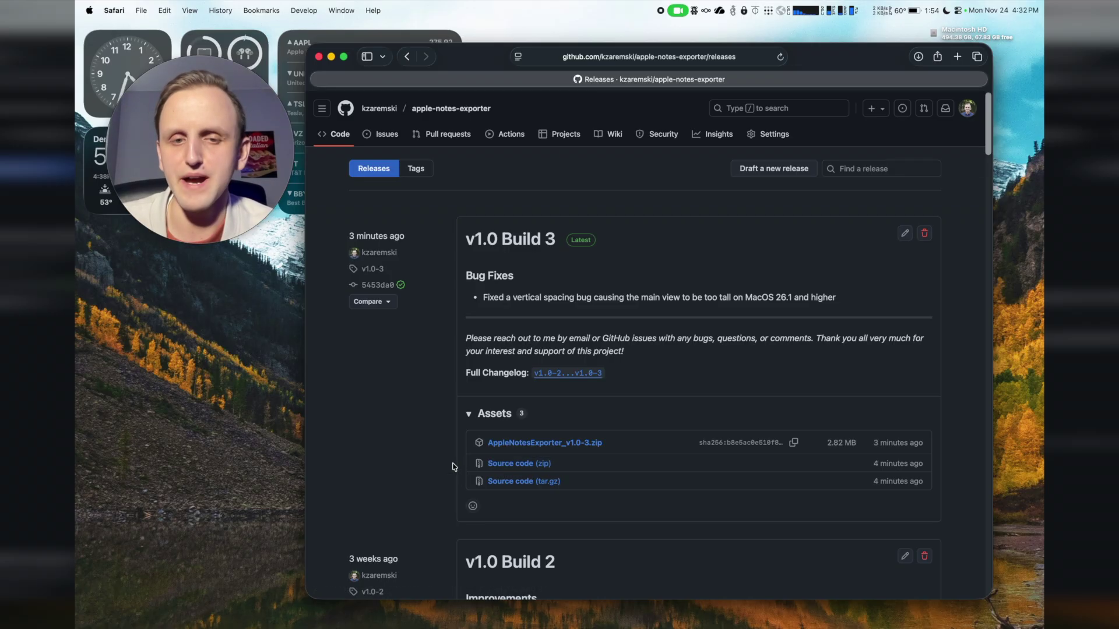
left_click(550, 450)
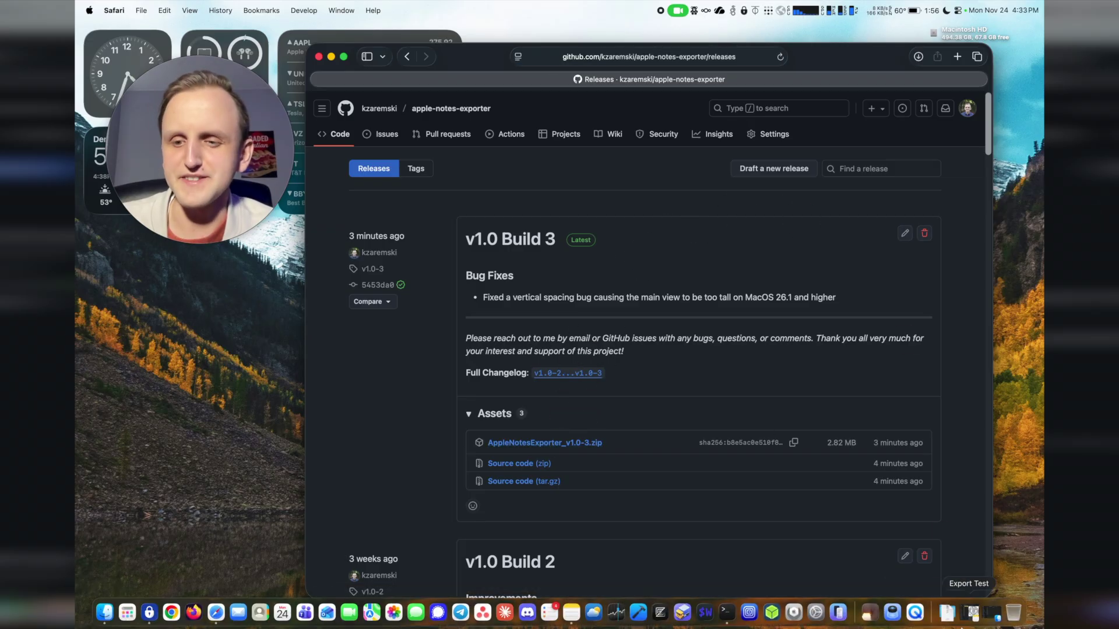
Extract the downloaded AppleNotesExporter_v1.0-3.zip and select Apple Notes Exporter.app in the Downloads folder
left_click(948, 613)
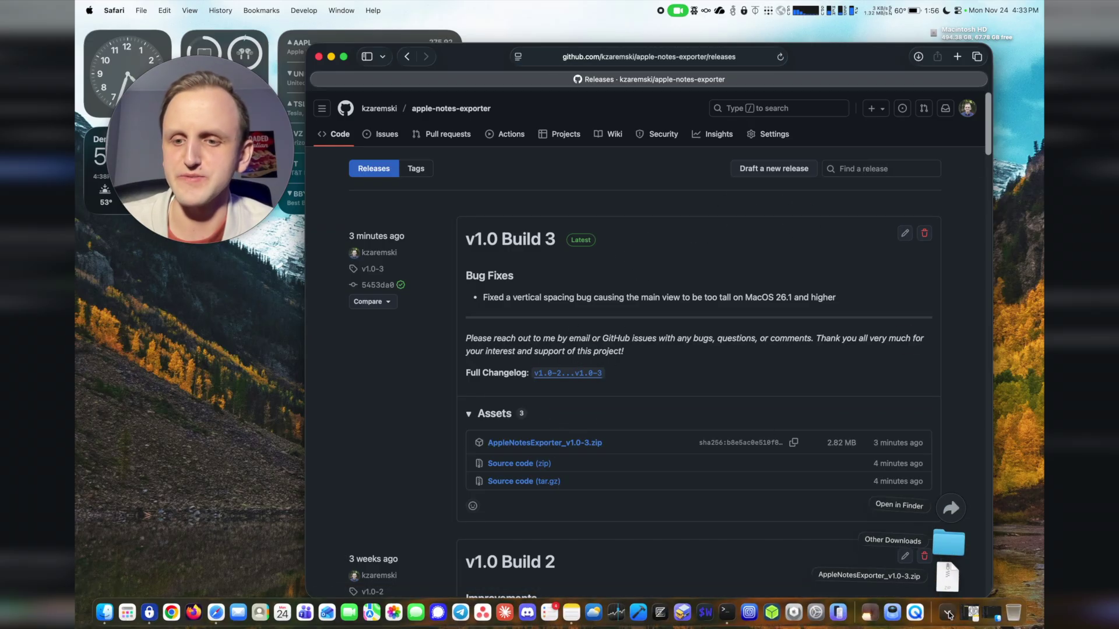
left_click(948, 589)
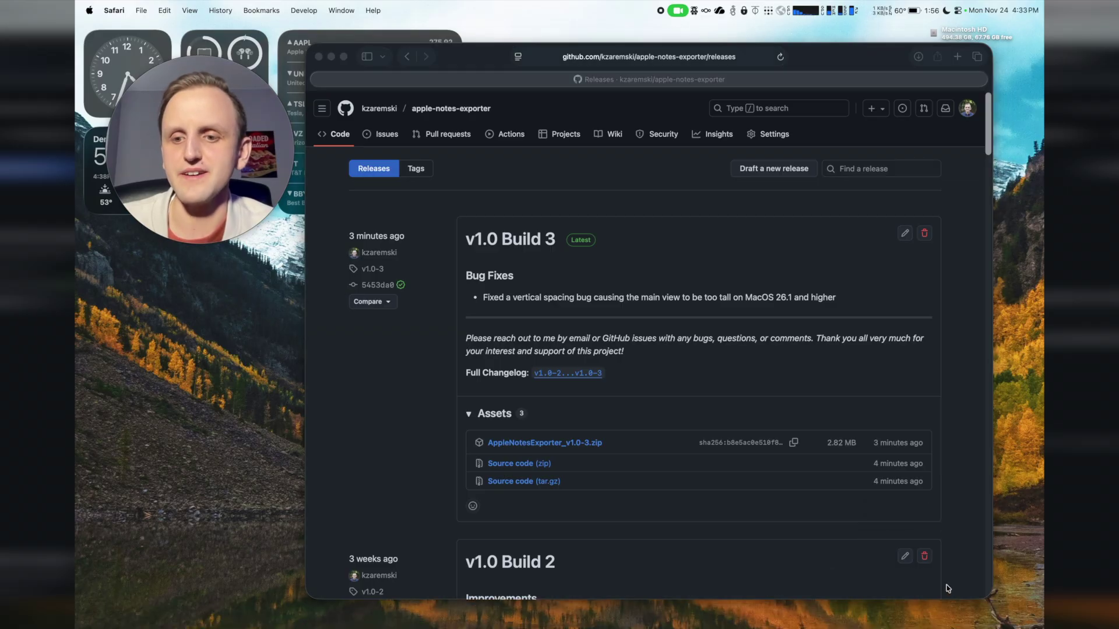
left_click(721, 317)
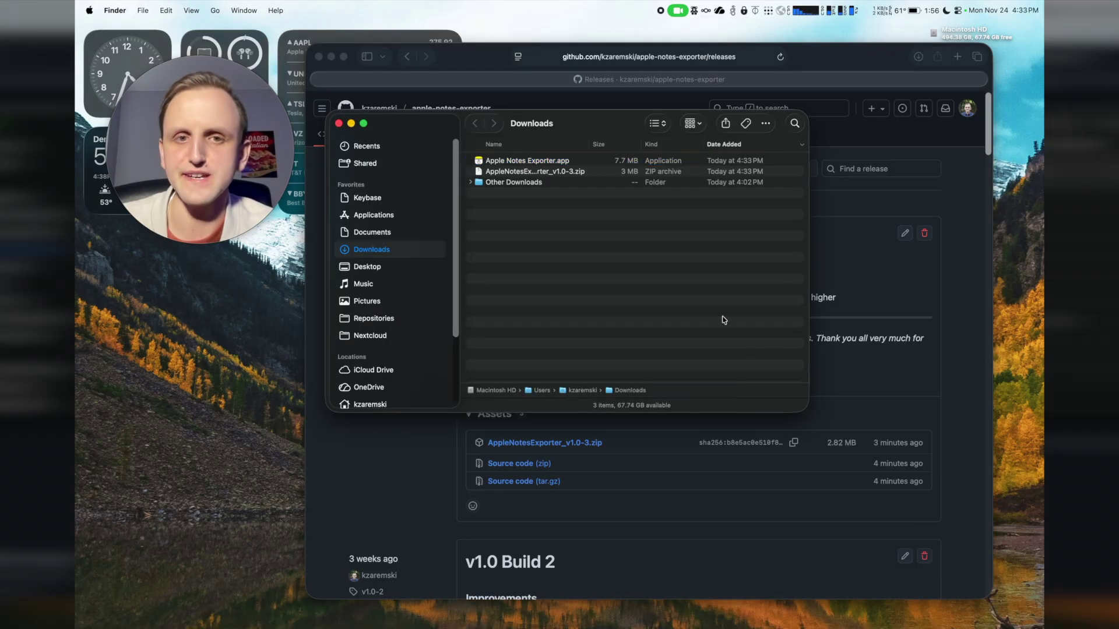
left_click(587, 162)
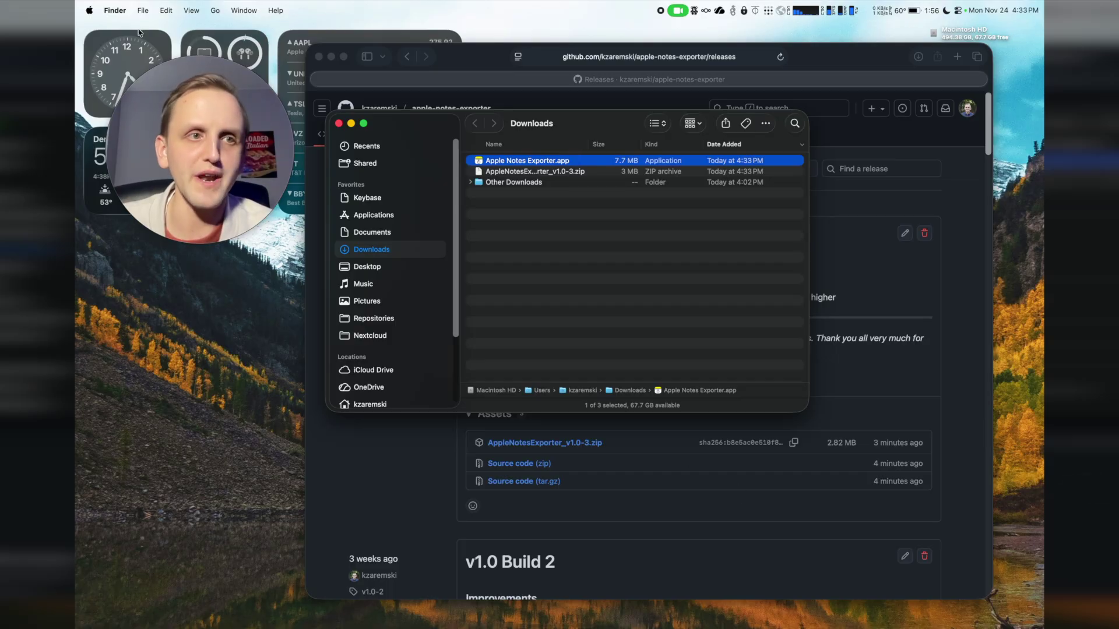
Open Privacy & Security in System Settings and make sure applications are allowed from App Store & Known Developers
left_click(89, 10)
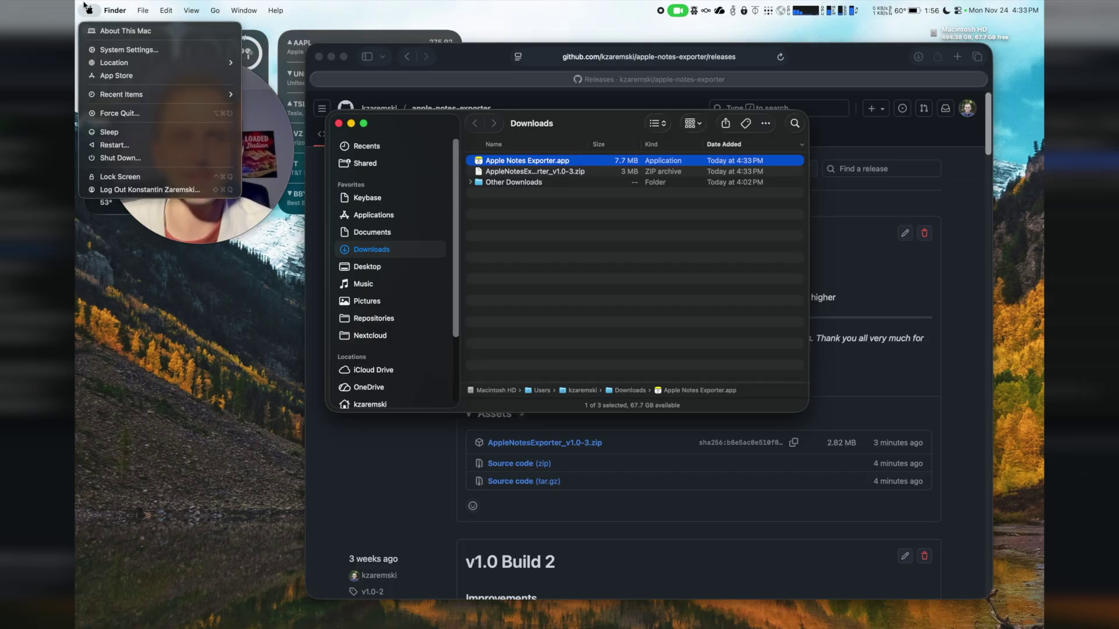
left_click(136, 51)
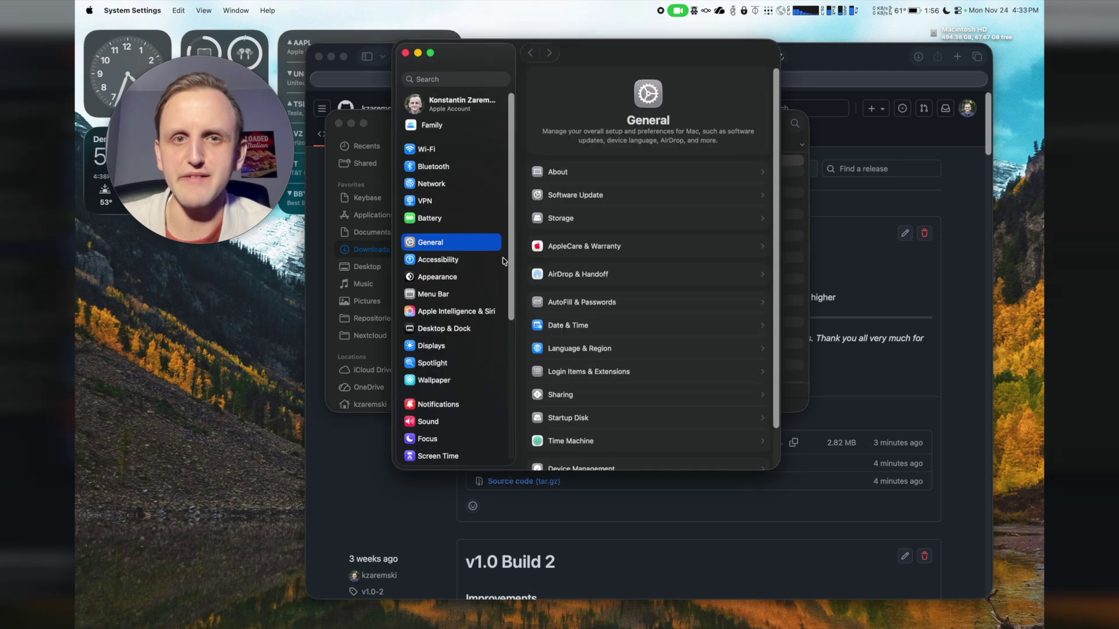
scroll(504, 261, "down", 5)
left_click(447, 286)
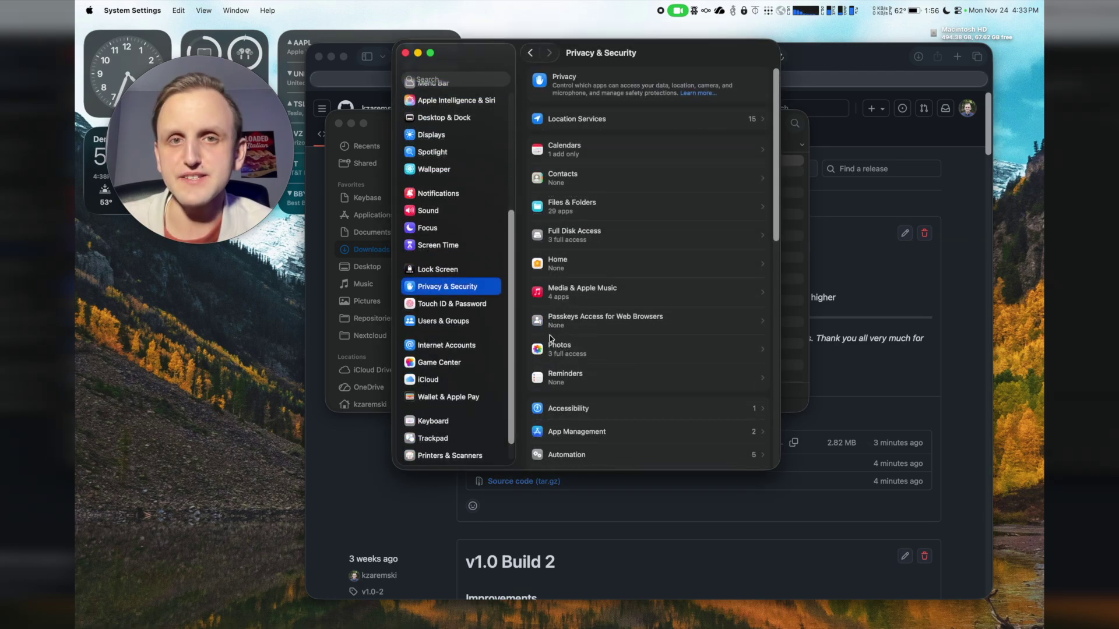
scroll(550, 338, "down", 10)
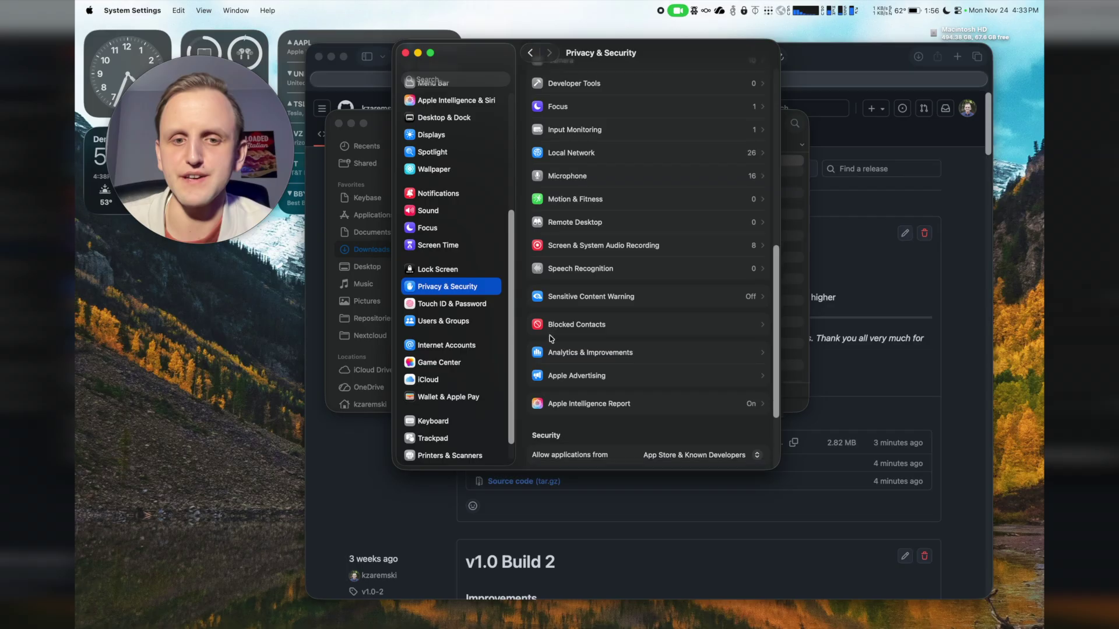
left_click(687, 329)
left_click(691, 328)
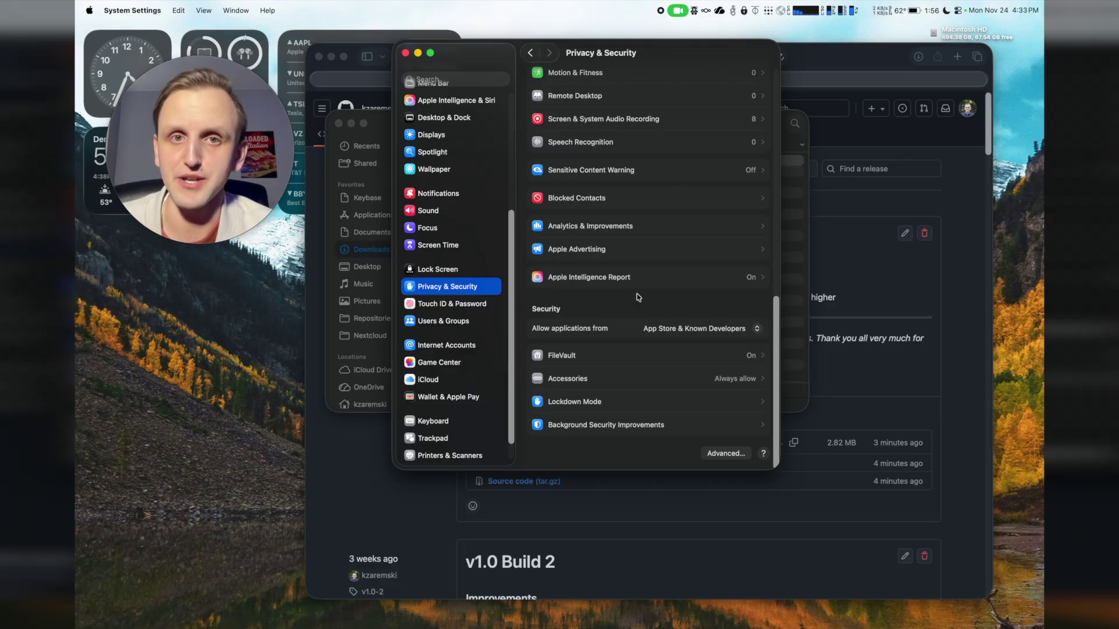
Grant Full Disk Access to Apple Notes Exporter.app from the Downloads folder and close System Settings
scroll(638, 297, "up", 15)
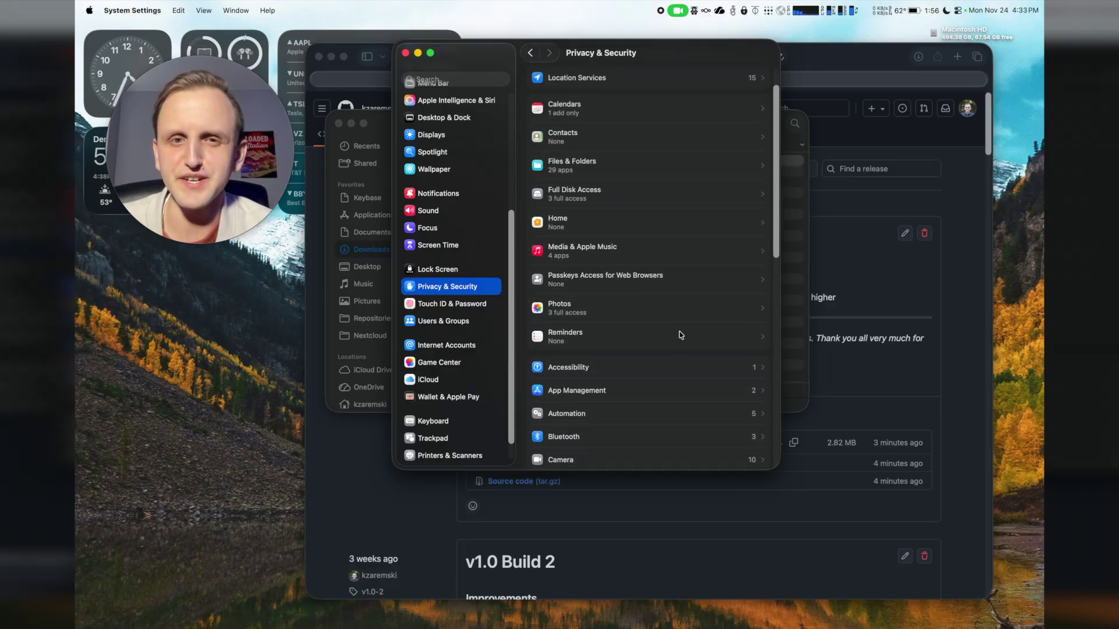
left_click(607, 221)
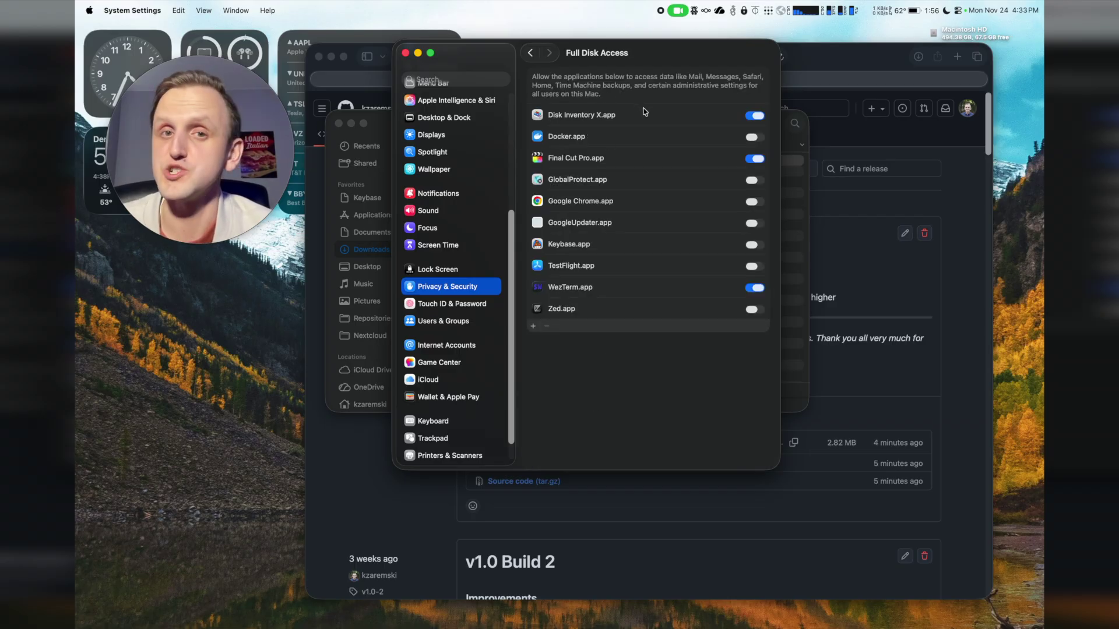
left_click(534, 327)
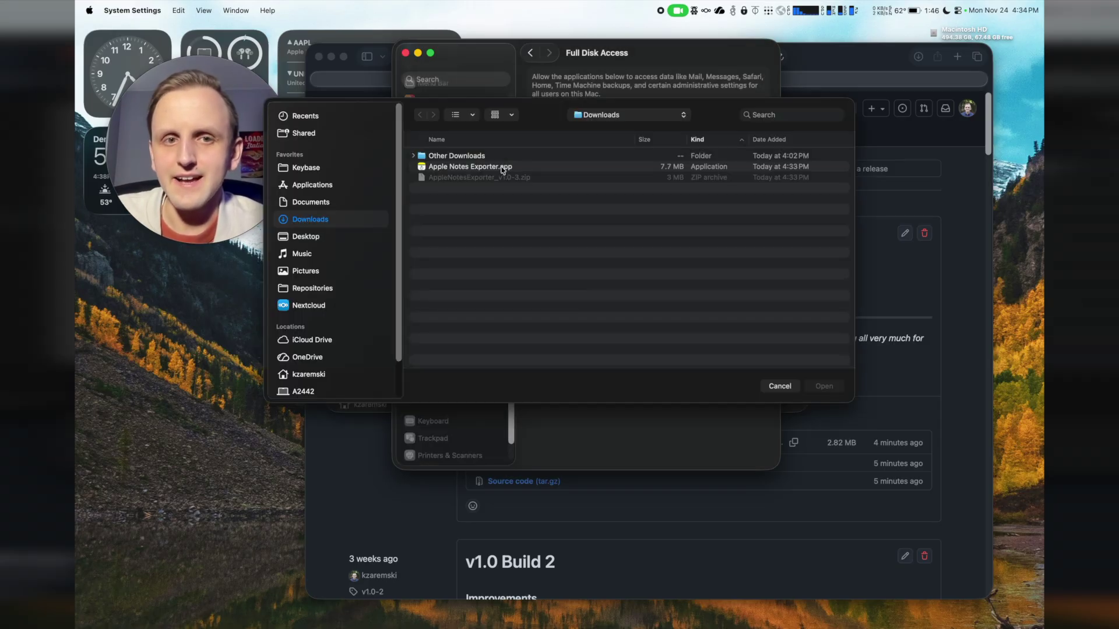
left_click(501, 167)
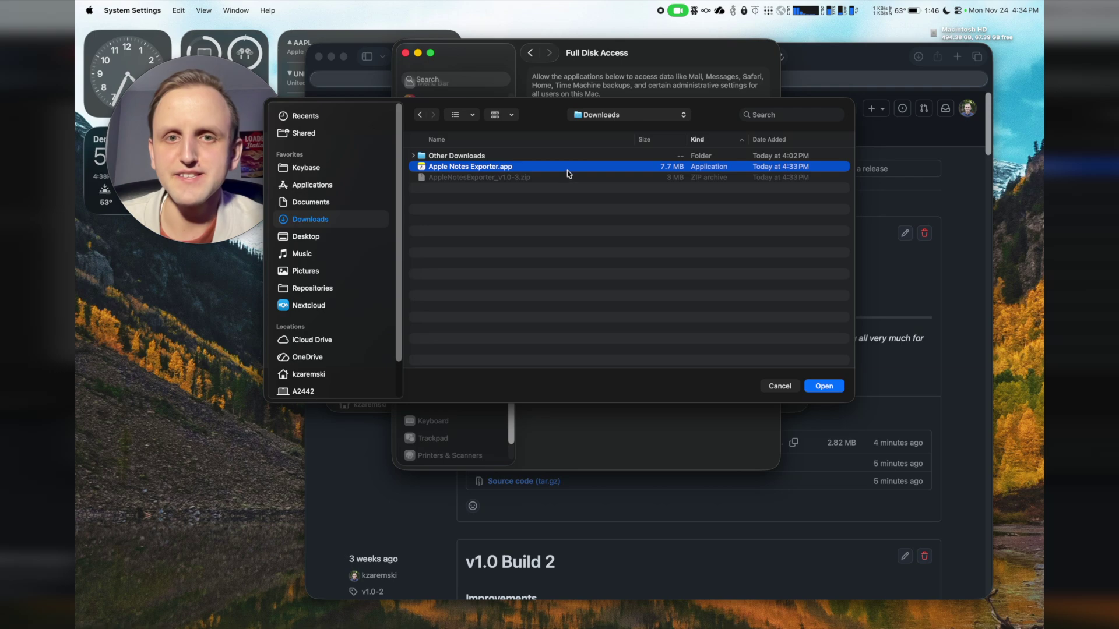
left_click(824, 387)
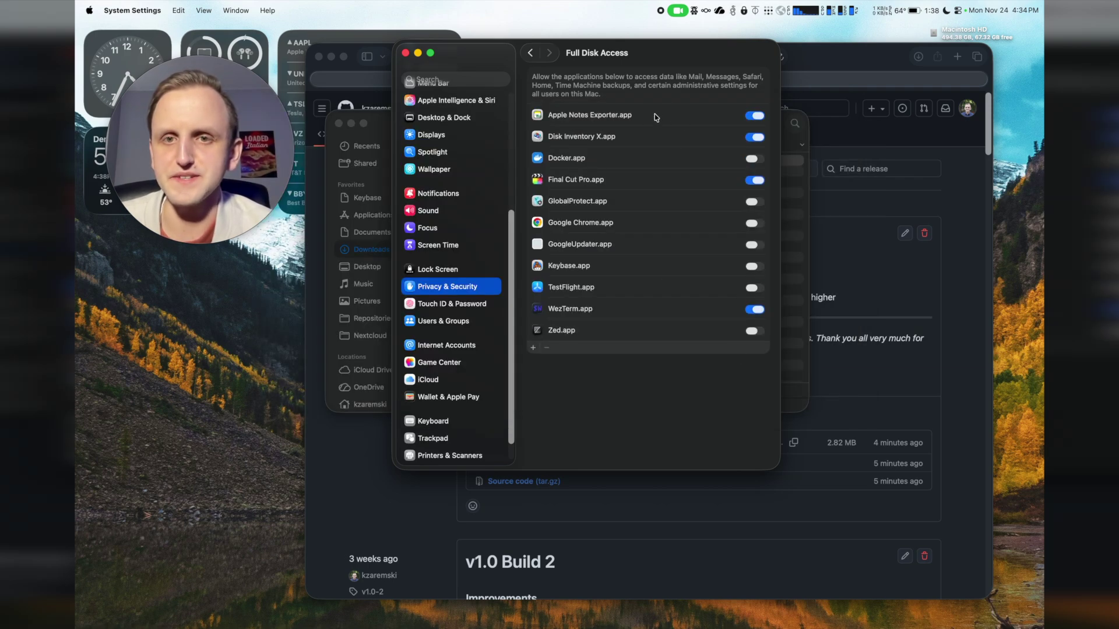
left_click(759, 123)
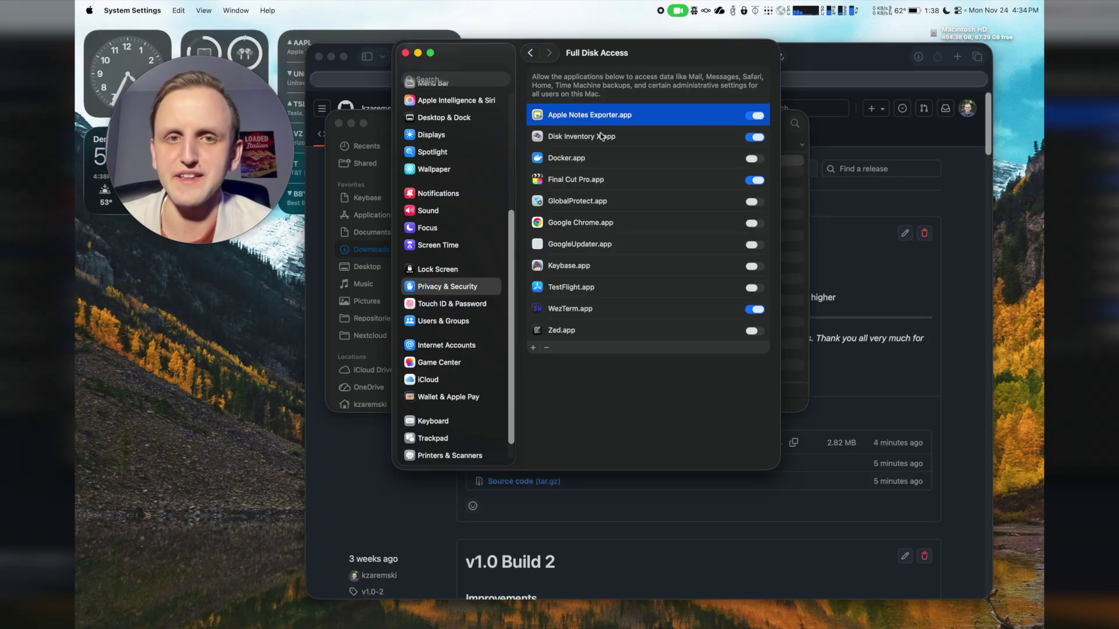
key("super+w")
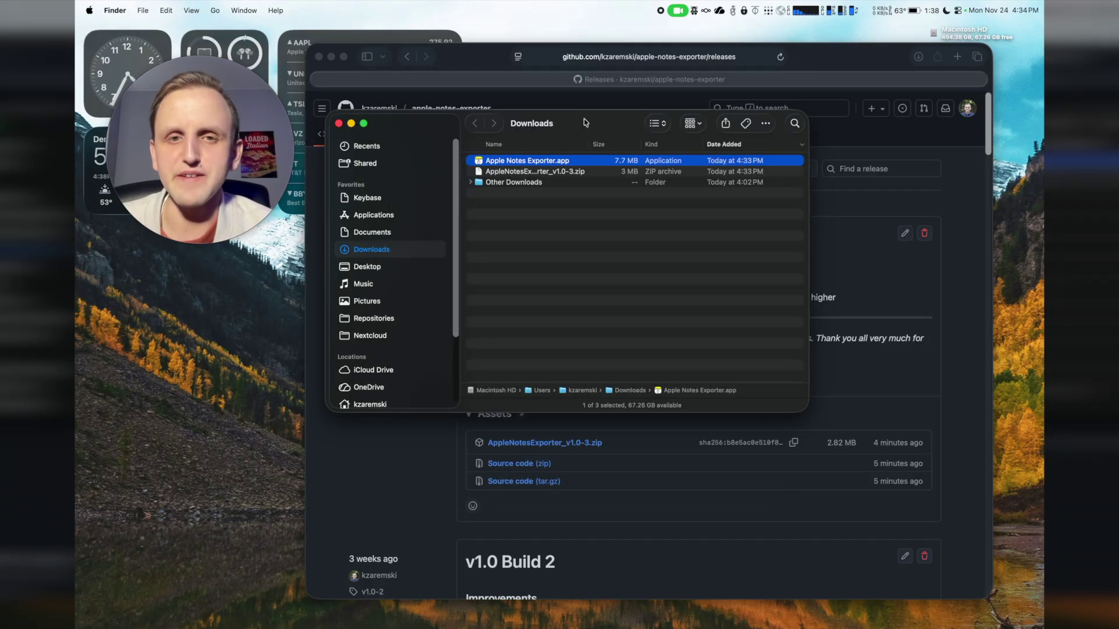
Launch Apple Notes Exporter.app, approving the downloaded app, and minimise the Finder and Safari windows behind it
double_click(535, 161)
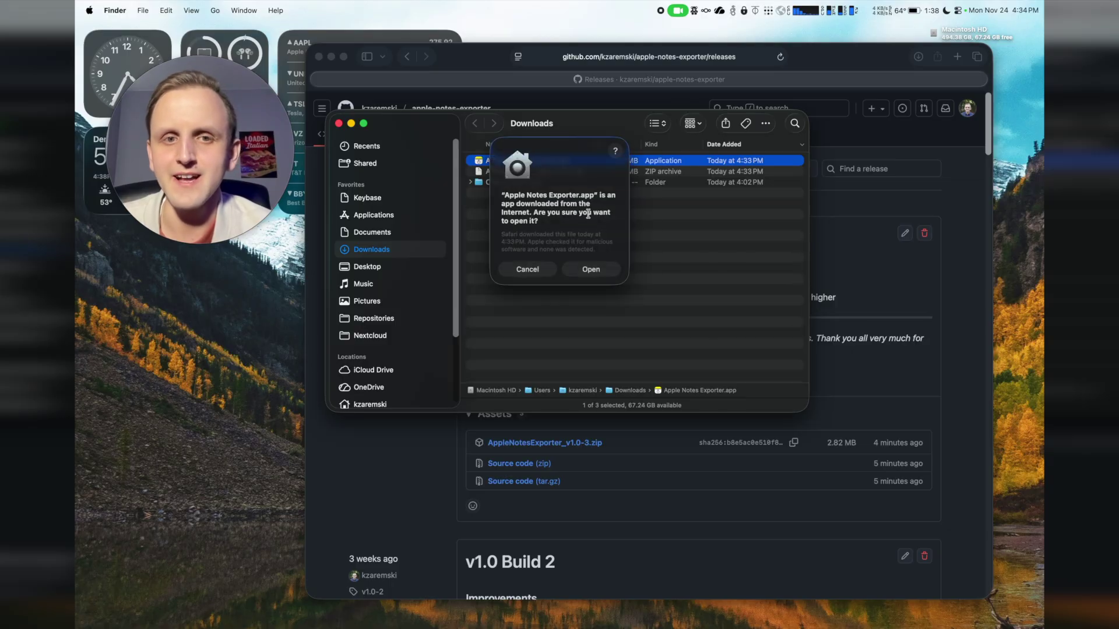
left_click(599, 273)
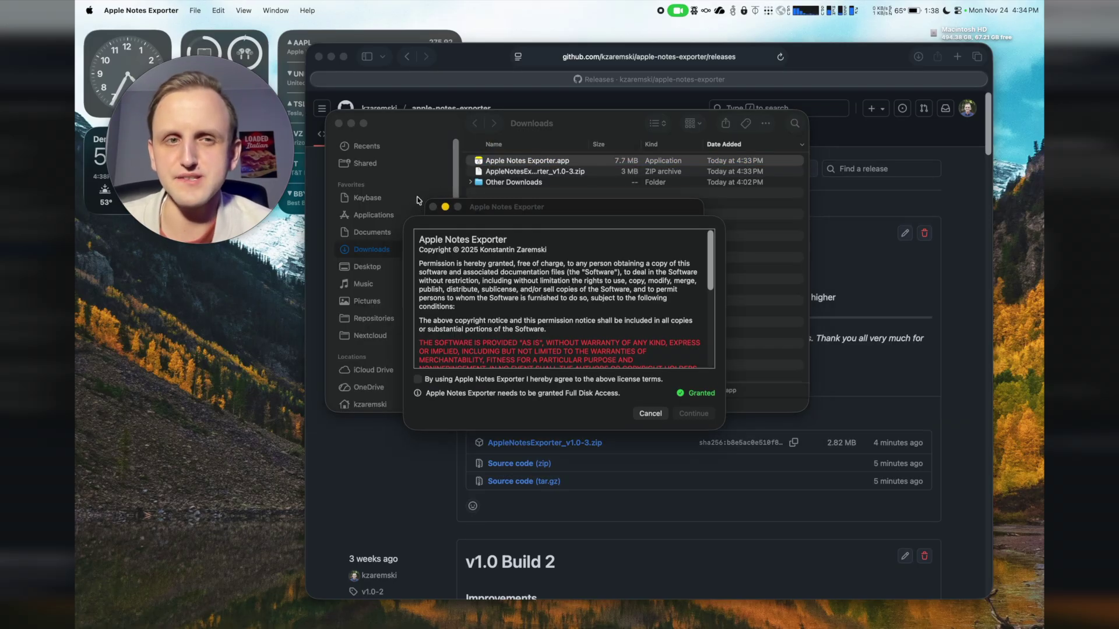
left_click(351, 123)
left_click(332, 57)
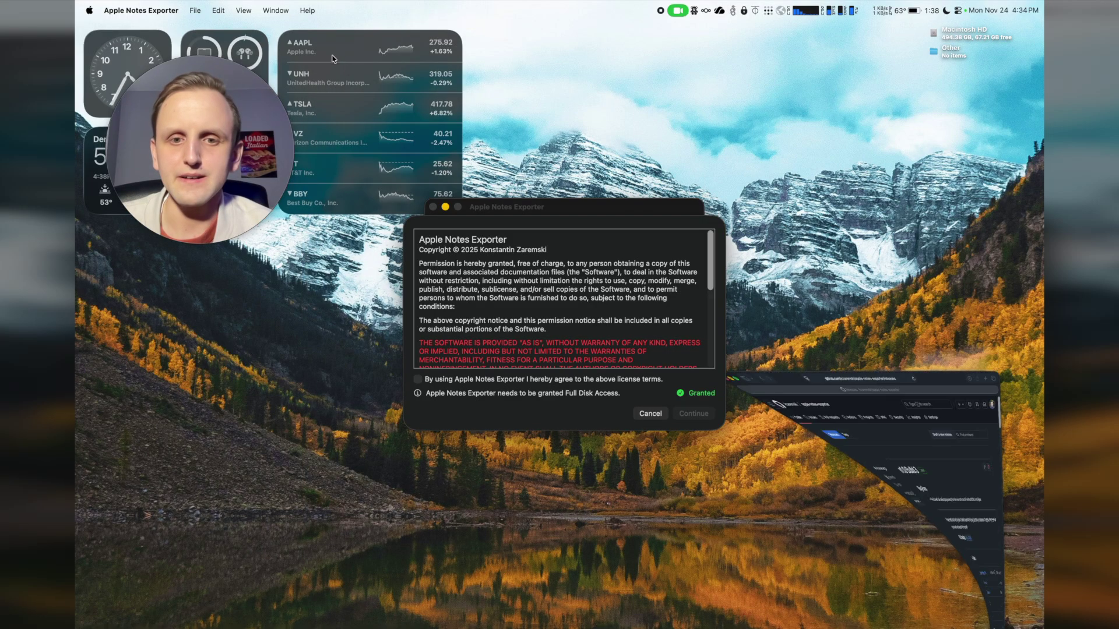
Agree to the Apple Notes Exporter license terms, look through their text and continue to the main window
left_click(546, 382)
scroll(618, 350, "up", 2)
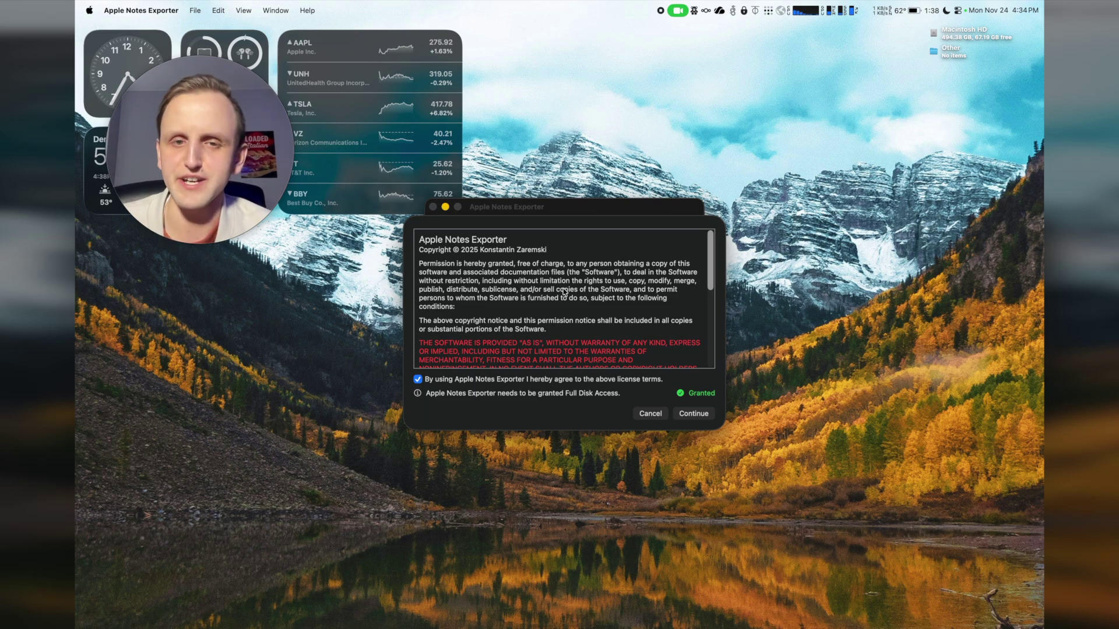
scroll(562, 297, "down", 3)
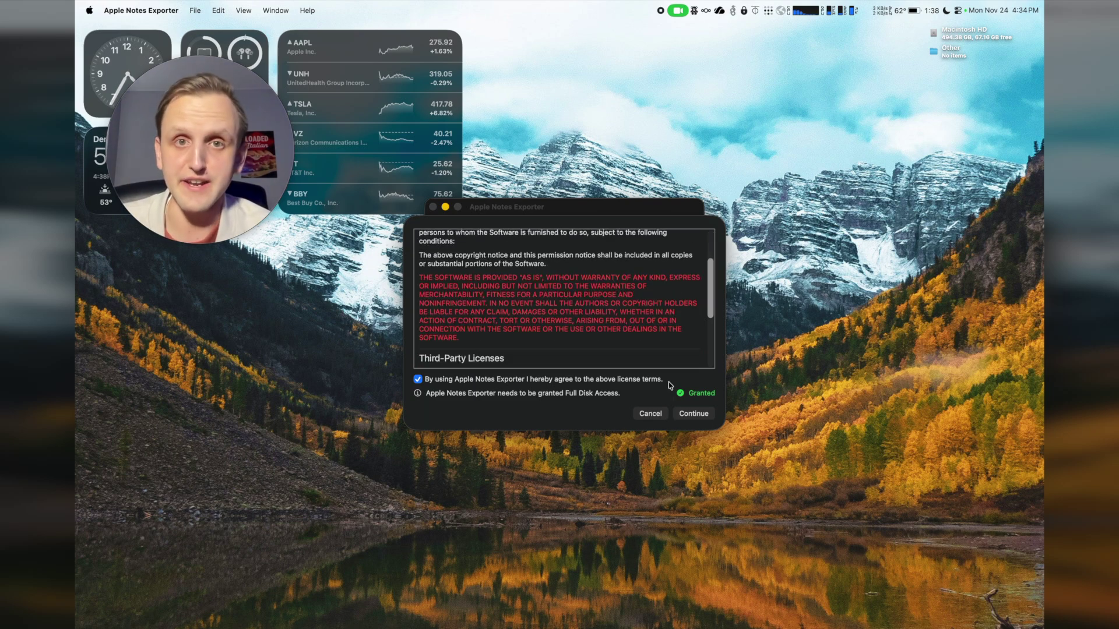
left_click(699, 417)
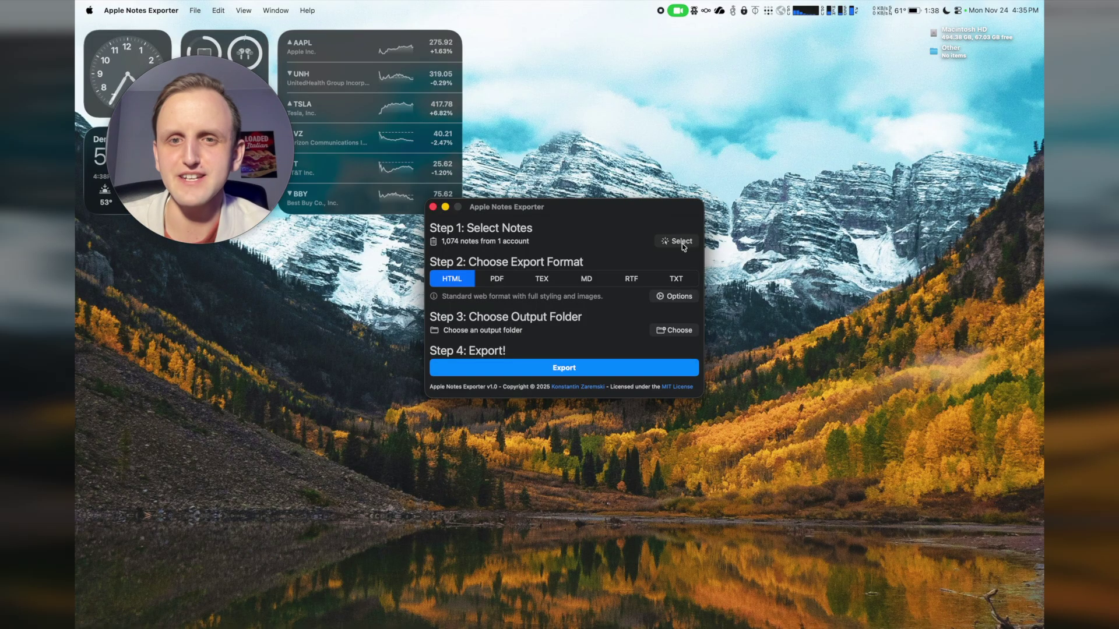
Open the list for selecting the accounts, folders and notes to include in the export
left_click(453, 258)
scroll(505, 299, "down", 5)
Switch to Notes, examine the full content of The Ultimate Testing Note in the Export Test folder, and minimise Notes
left_click(931, 610)
left_click_drag(386, 122, 577, 97)
left_click(421, 291)
left_click(551, 141)
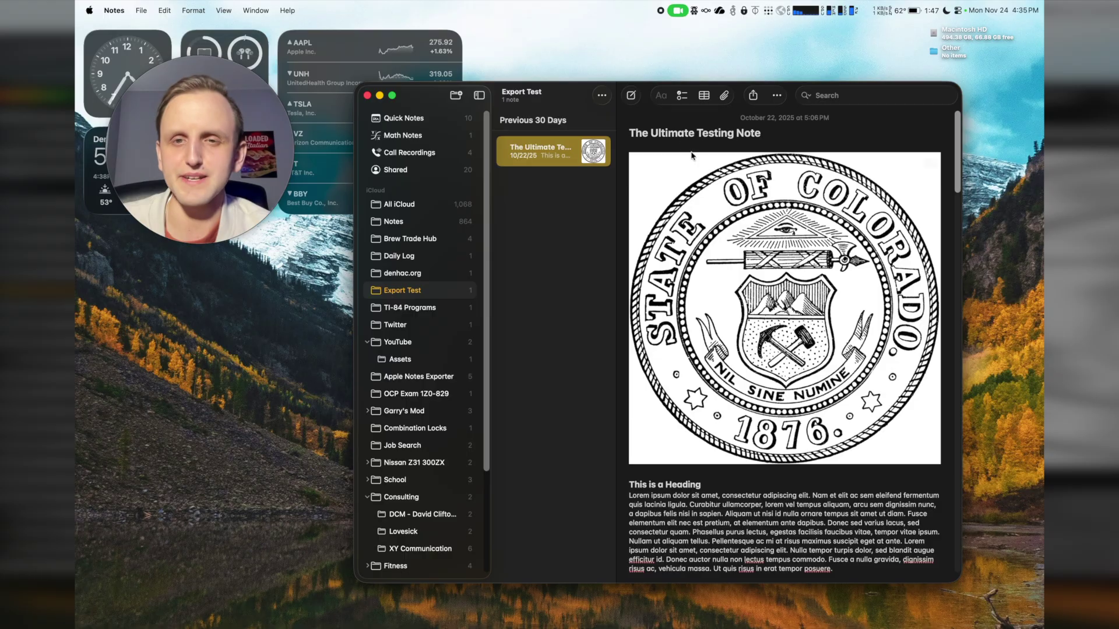
scroll(692, 156, "down", 20)
scroll(693, 156, "up", 10)
scroll(692, 155, "up", 15)
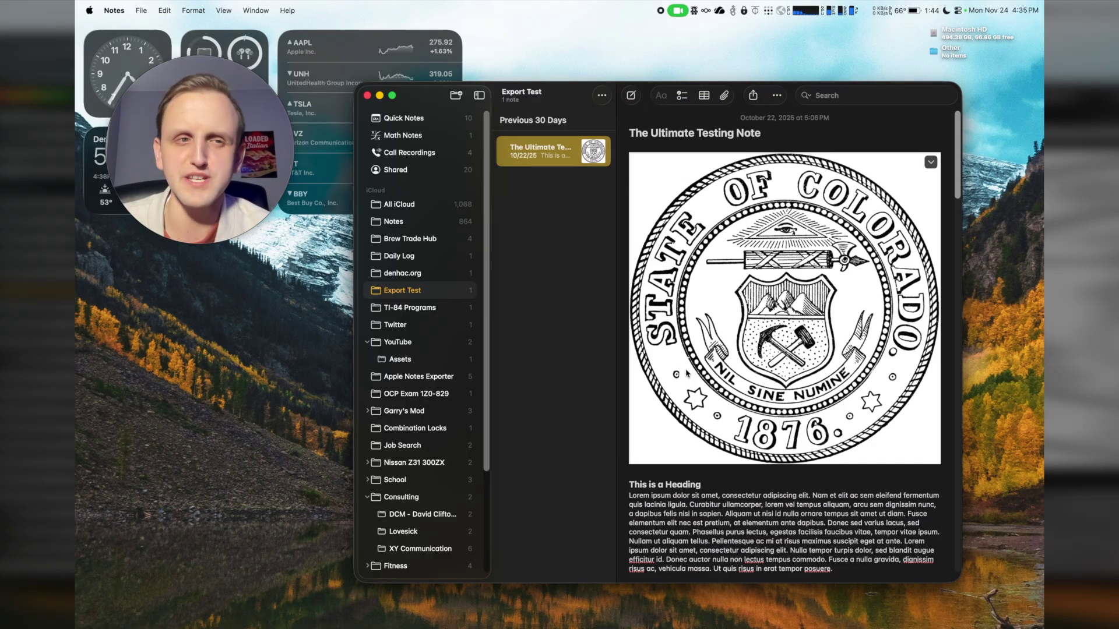
key("super+m")
Look through the iCloud folders available for export and expand Export Test and Fitness to show their notes
left_click_drag(524, 214, 582, 88)
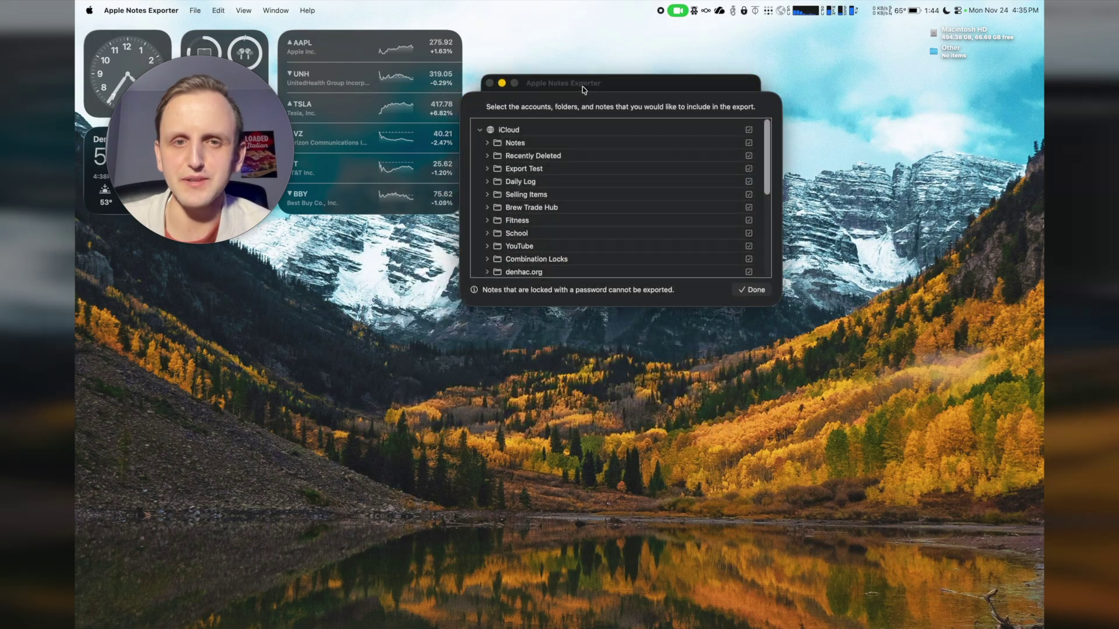
scroll(586, 224, "down", 5)
scroll(583, 218, "up", 5)
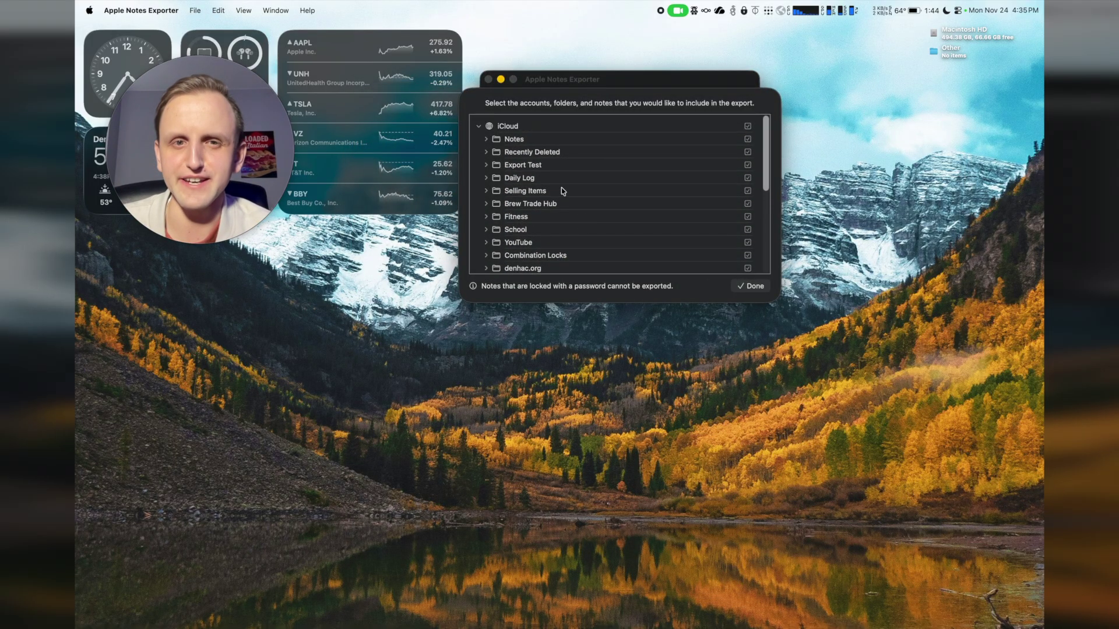
left_click(526, 169)
scroll(718, 182, "down", 1)
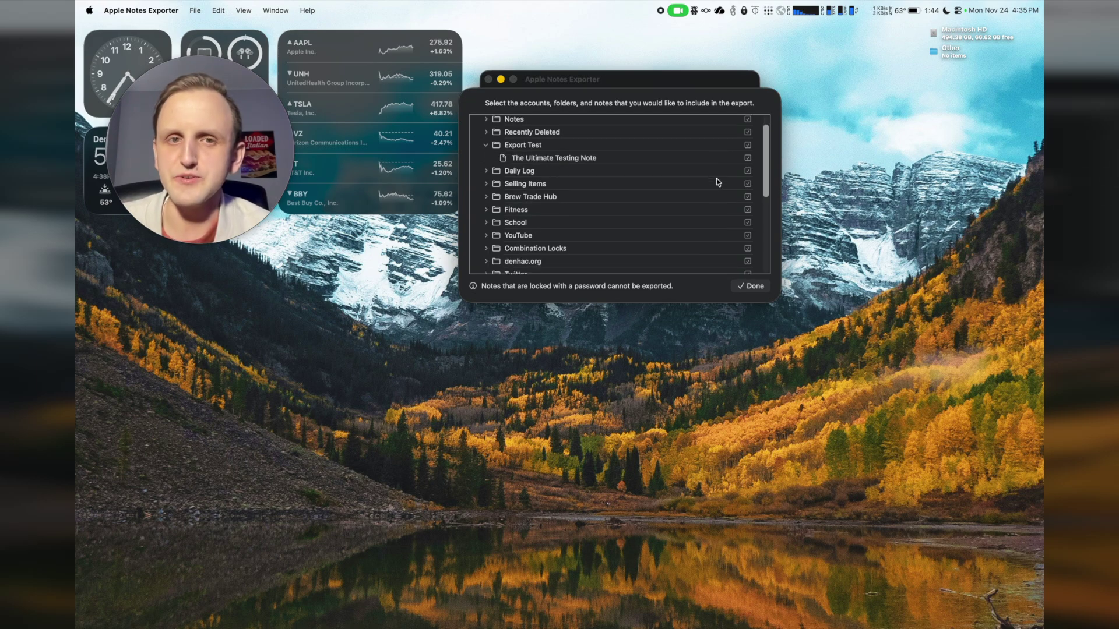
scroll(542, 217, "down", 2)
left_click(487, 186)
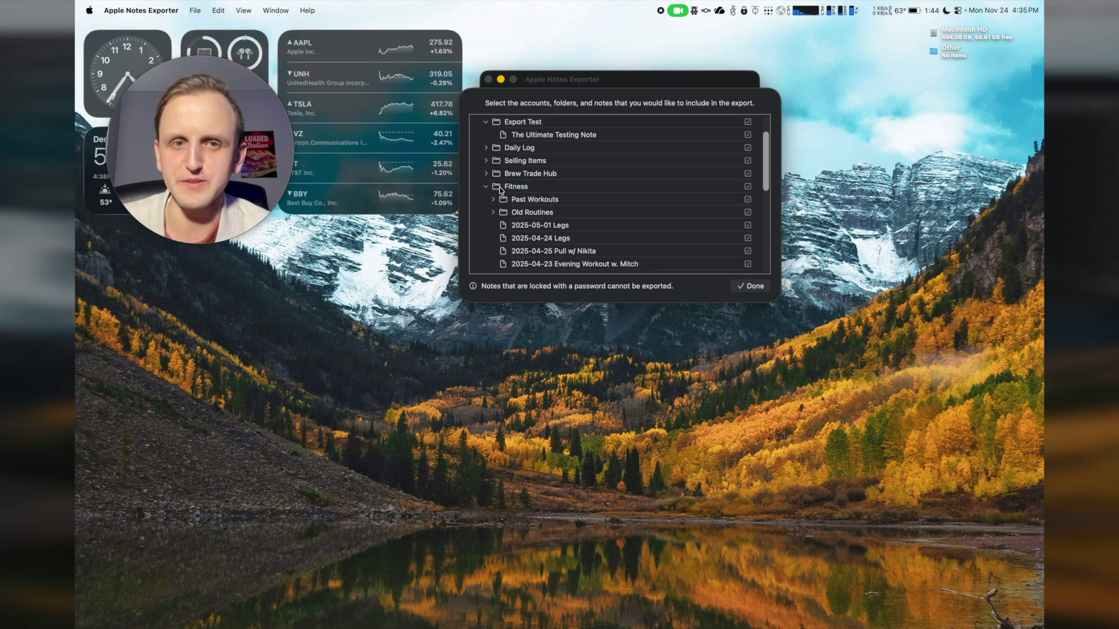
Try excluding the Fitness folder with all its notes, then include every iCloud note again and finish the selection
left_click(747, 187)
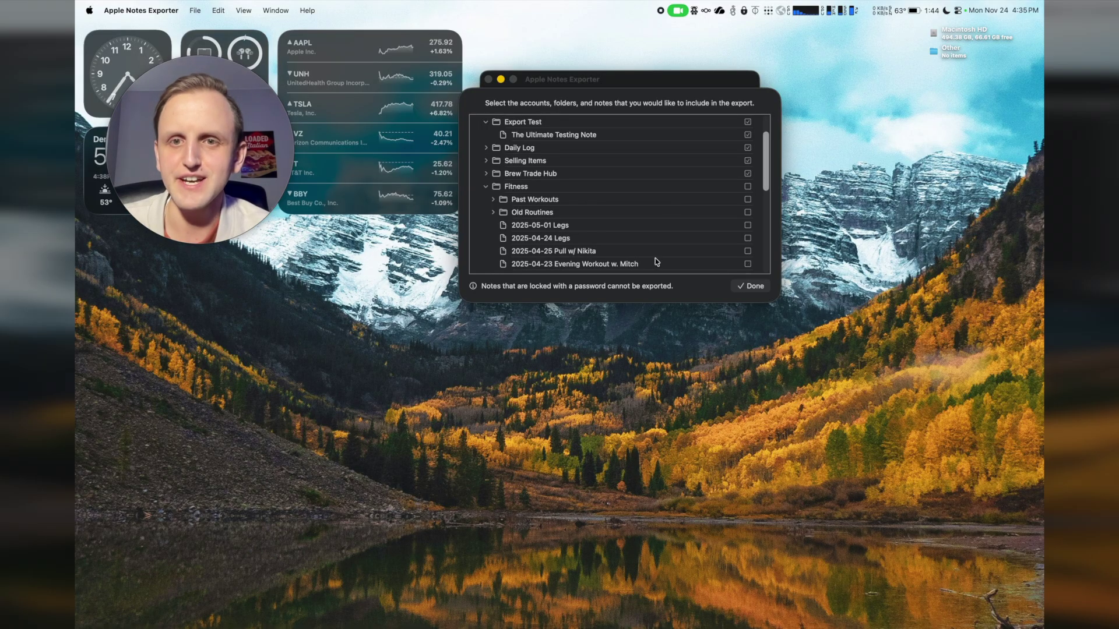
scroll(655, 259, "down", 3)
scroll(657, 262, "up", 1)
scroll(656, 262, "up", 2)
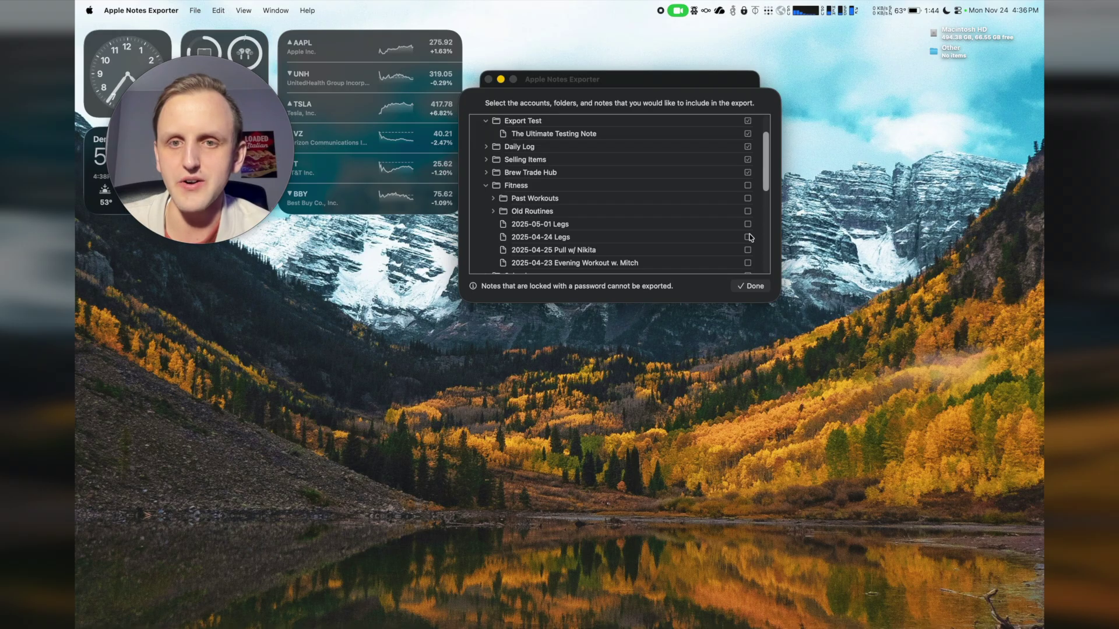
scroll(734, 219, "up", 2)
left_click(731, 131)
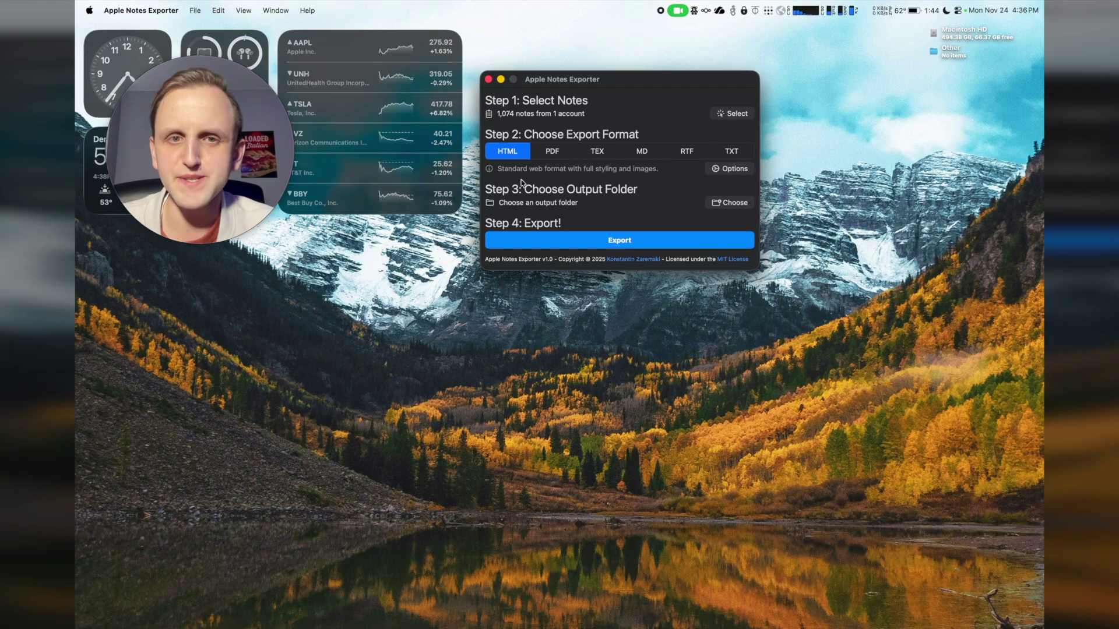
Look through the PDF, MD, RTF and TXT export formats, view the HTML export options and cancel them
left_click(565, 156)
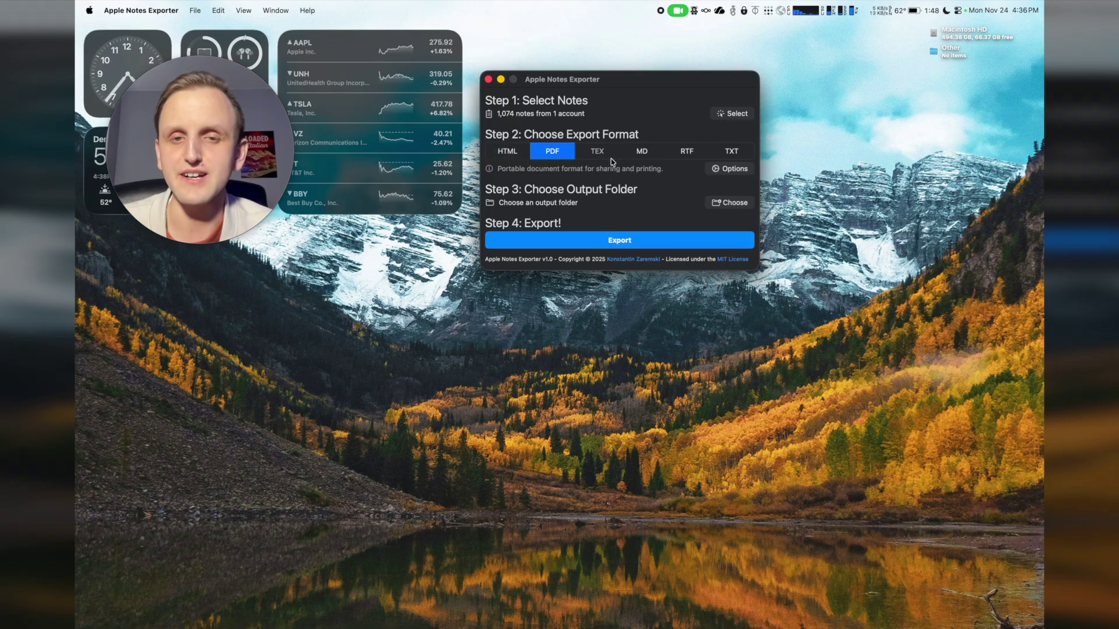
left_click(653, 155)
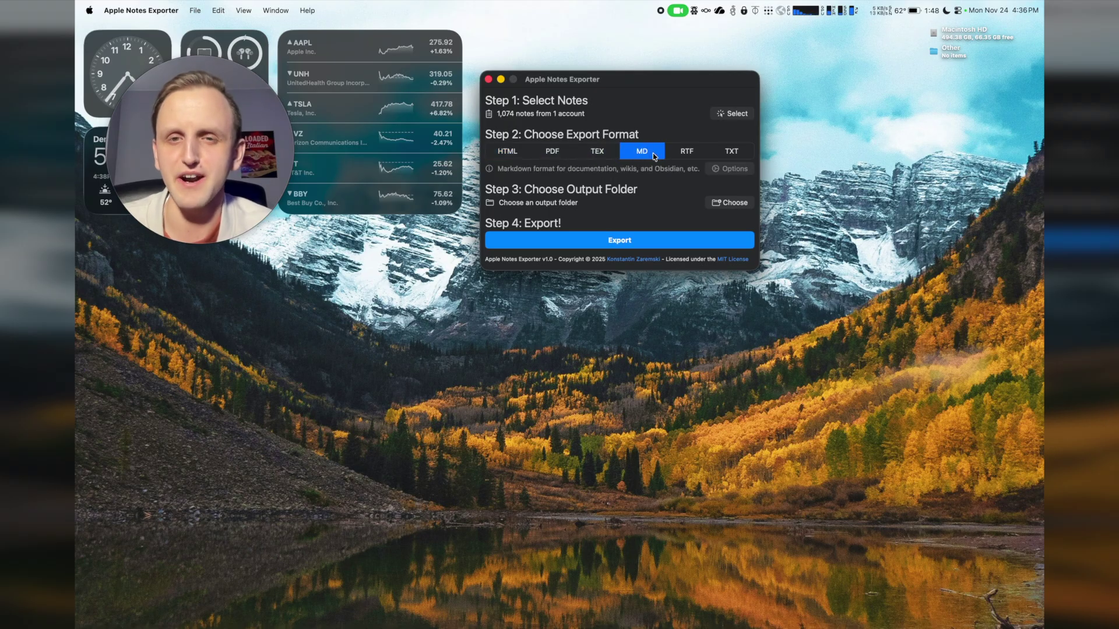
left_click(701, 155)
left_click(731, 152)
left_click(731, 168)
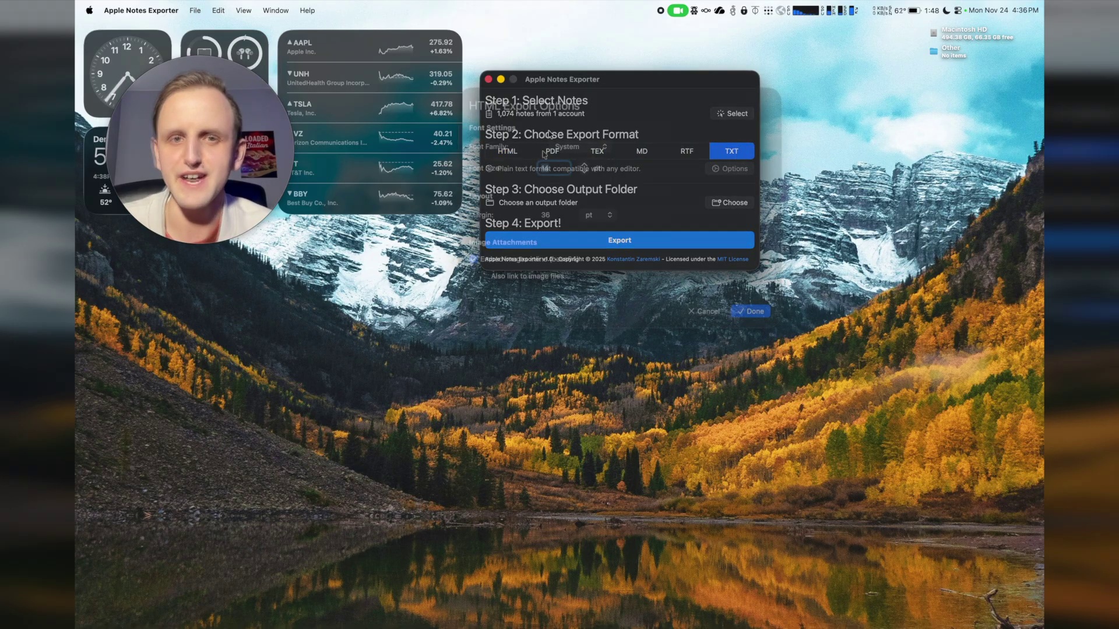
left_click(705, 311)
Examine the template in the TEX export options and leave it without changes
left_click(597, 152)
left_click(724, 169)
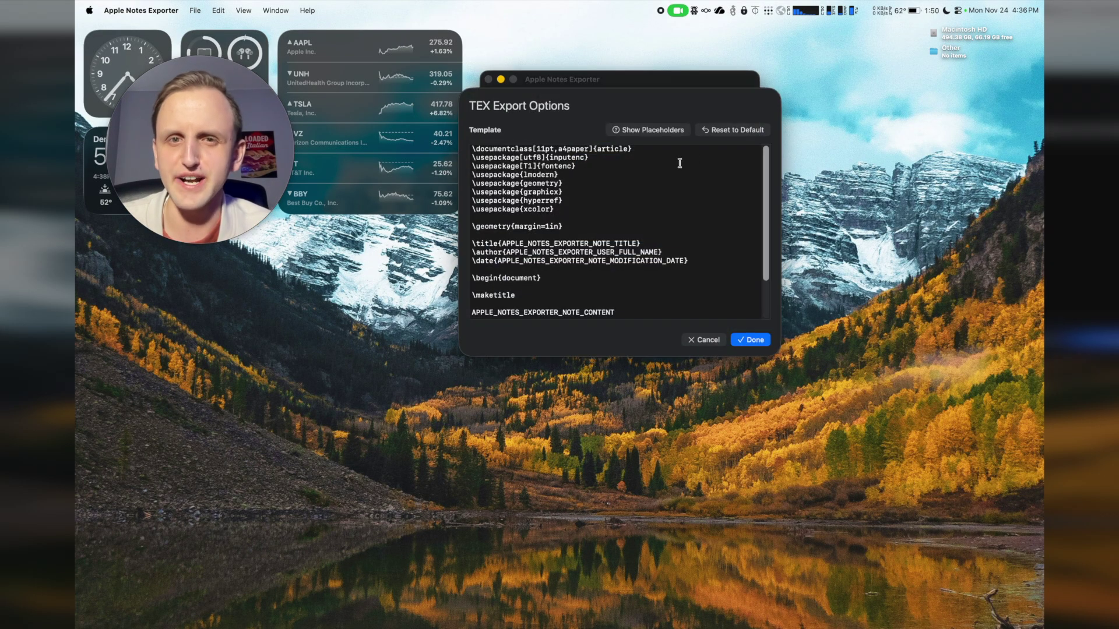
left_click(703, 340)
Check which configuration options the MD, TXT and RTF export formats offer, viewing and closing the RTF export options
left_click(641, 152)
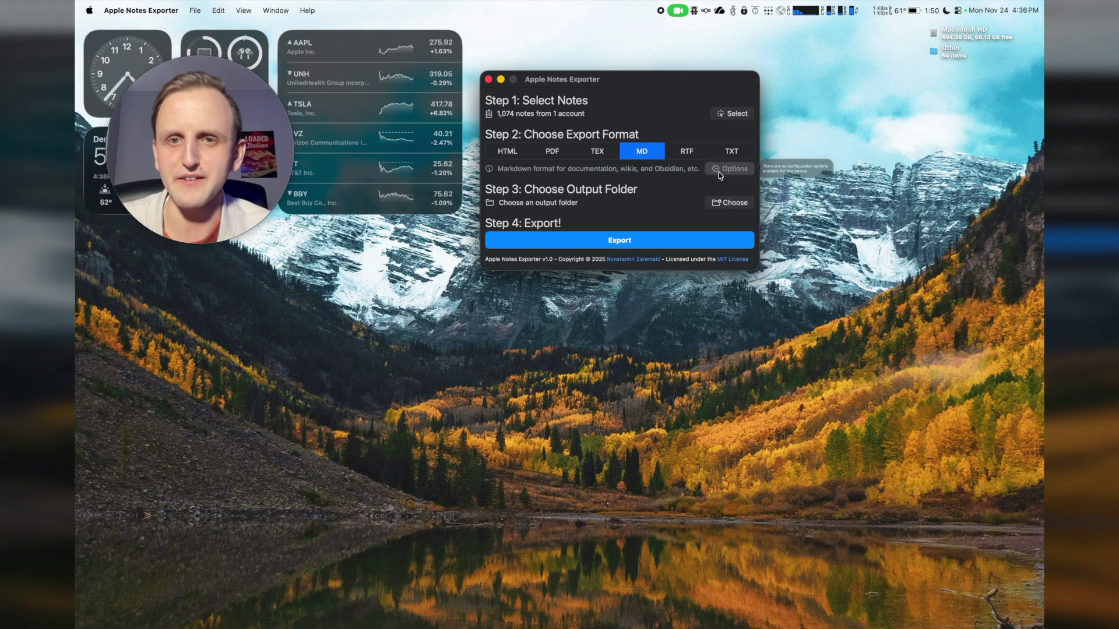
left_click(723, 153)
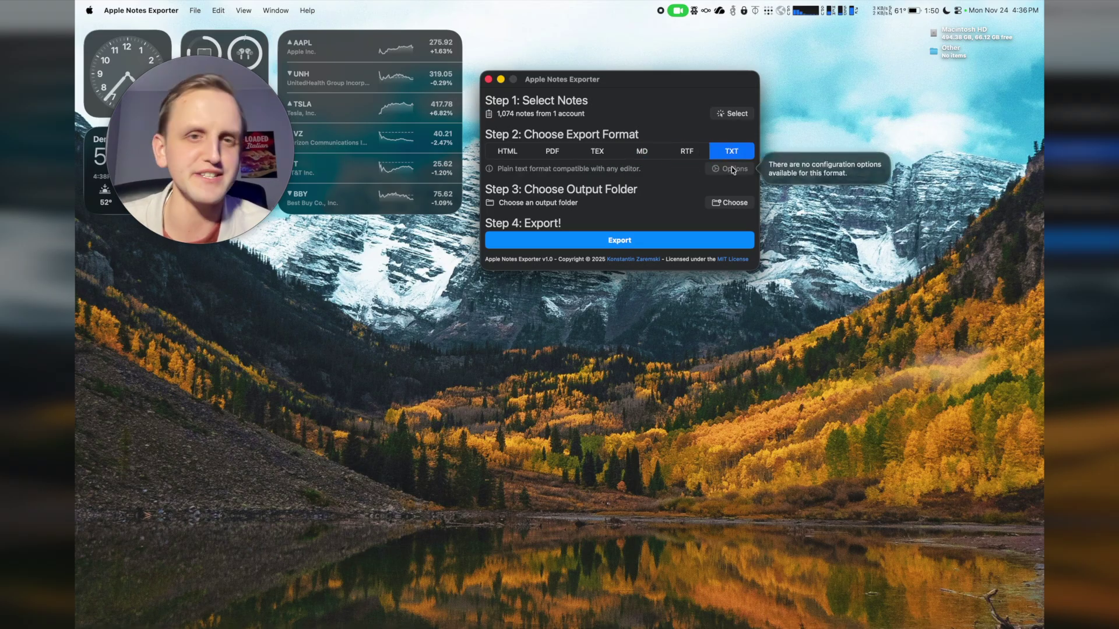
left_click(692, 153)
left_click(718, 156)
left_click(690, 152)
left_click(727, 170)
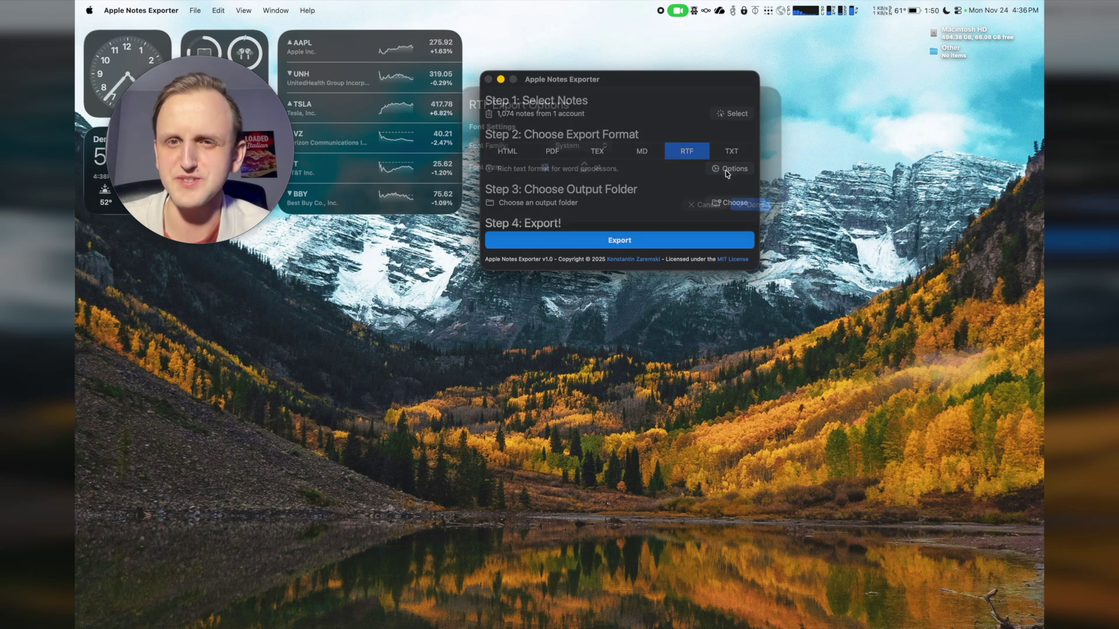
left_click(741, 216)
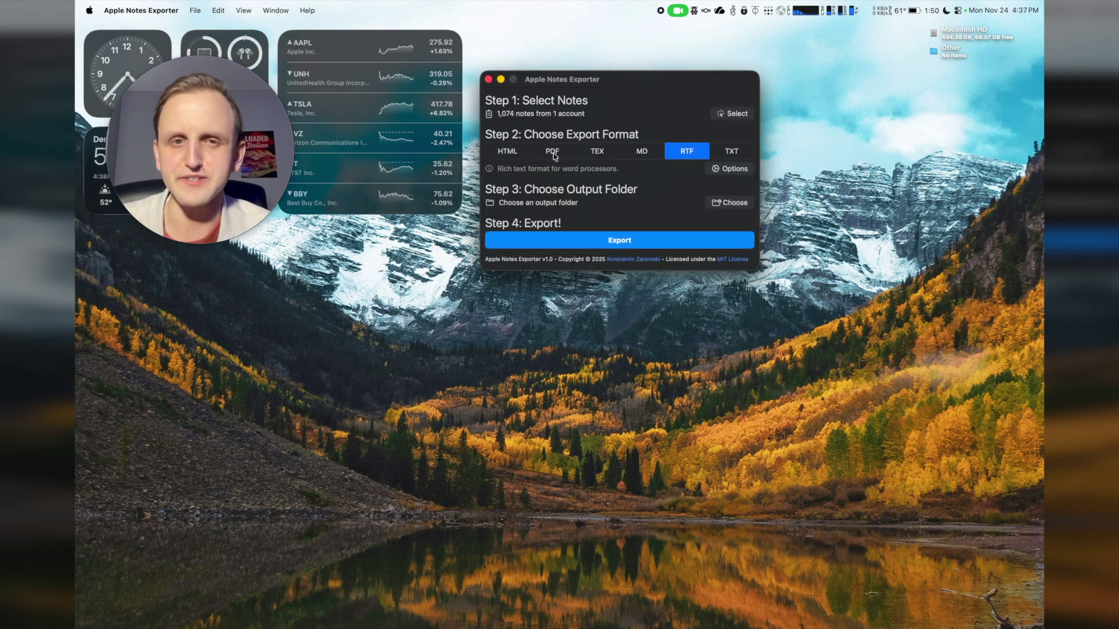
Choose the HTML export format and set a new Desktop folder named Apple Notes as the output folder
left_click(497, 152)
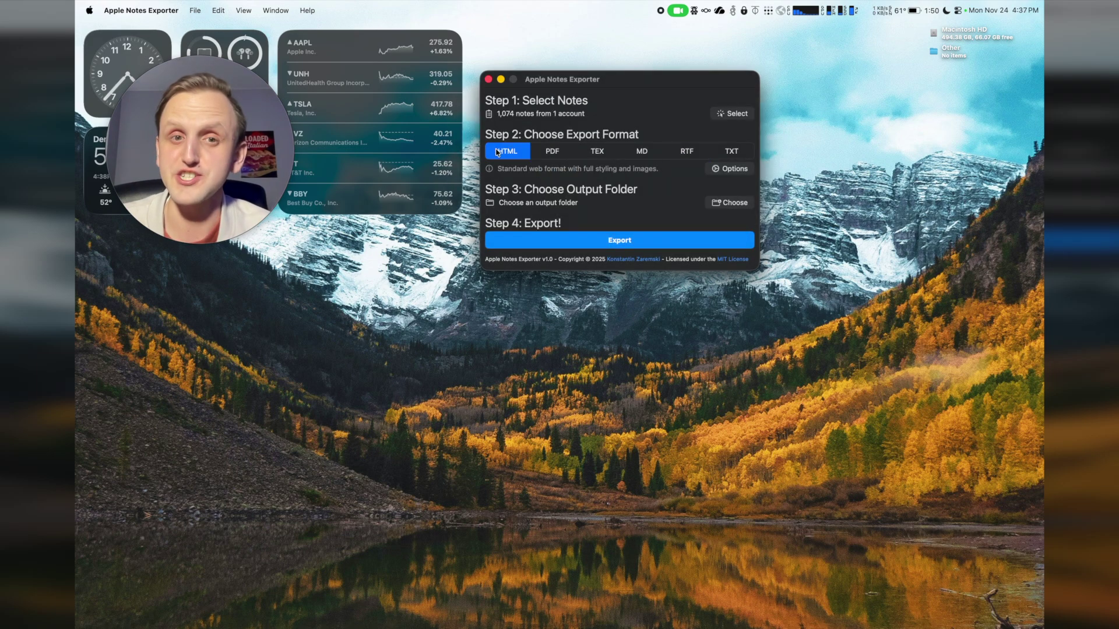
left_click(732, 204)
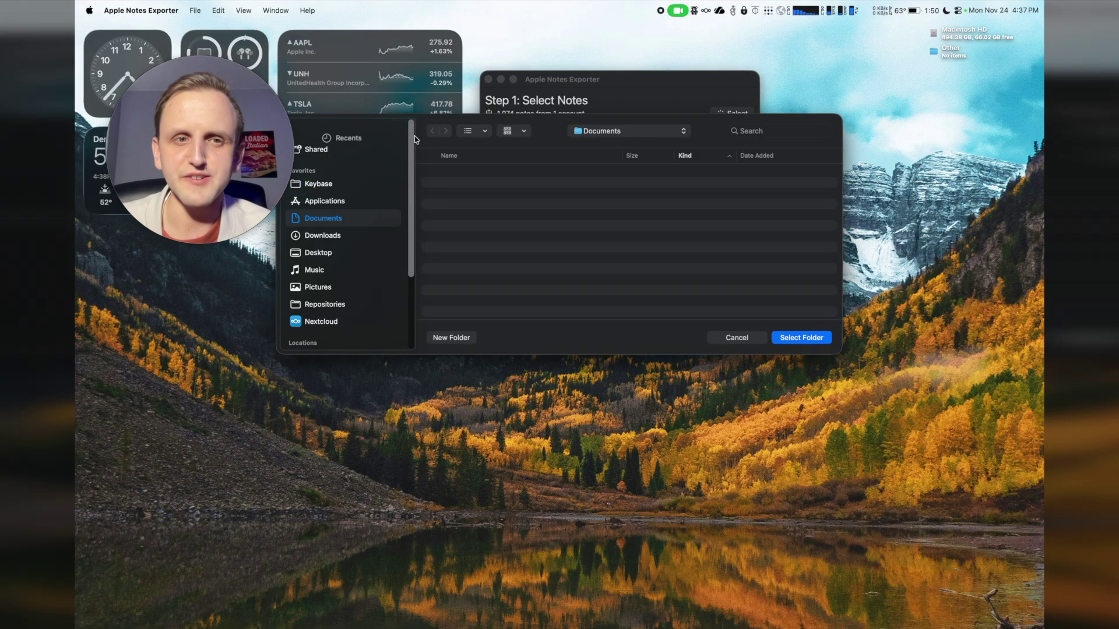
left_click(319, 252)
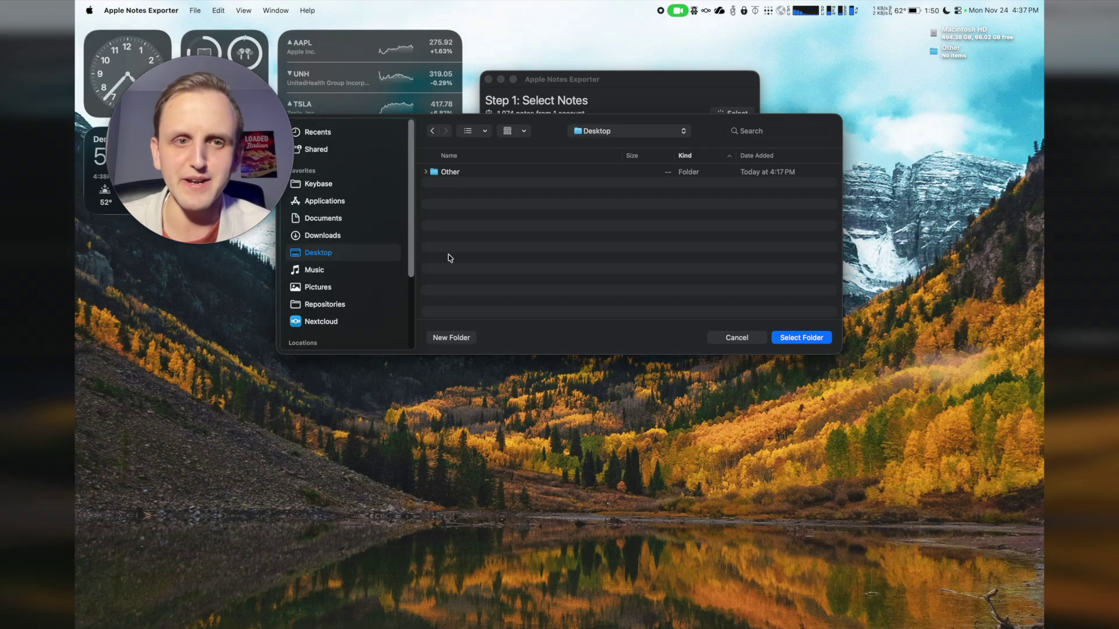
left_click(469, 330)
type("Apple ")
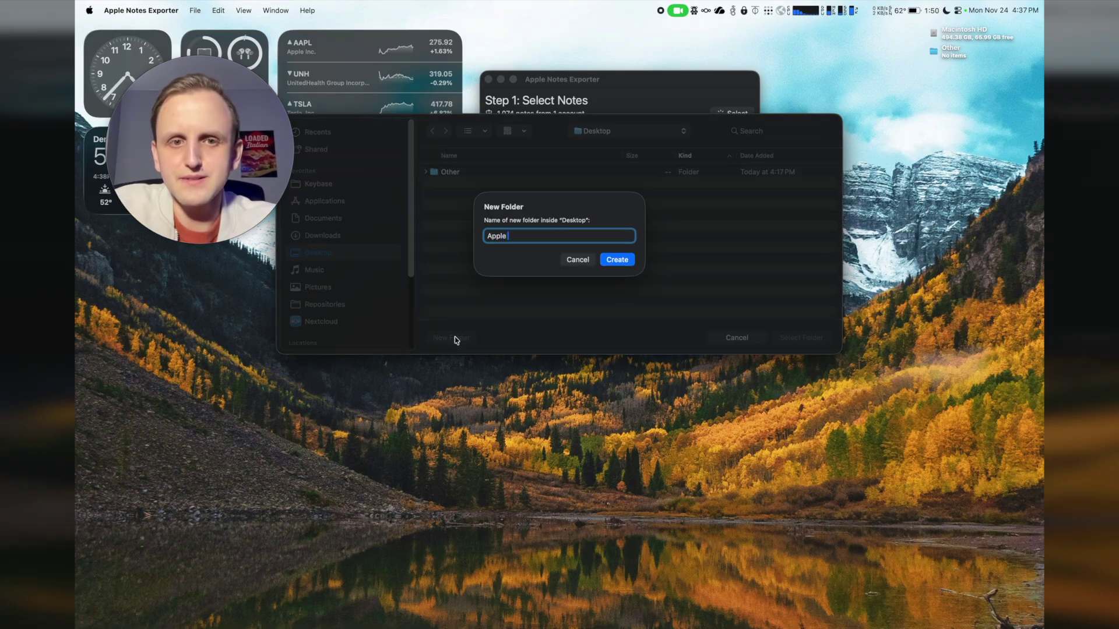
type("note")
key("BackSpace")
key("BackSpace")
key("BackSpace")
key("BackSpace")
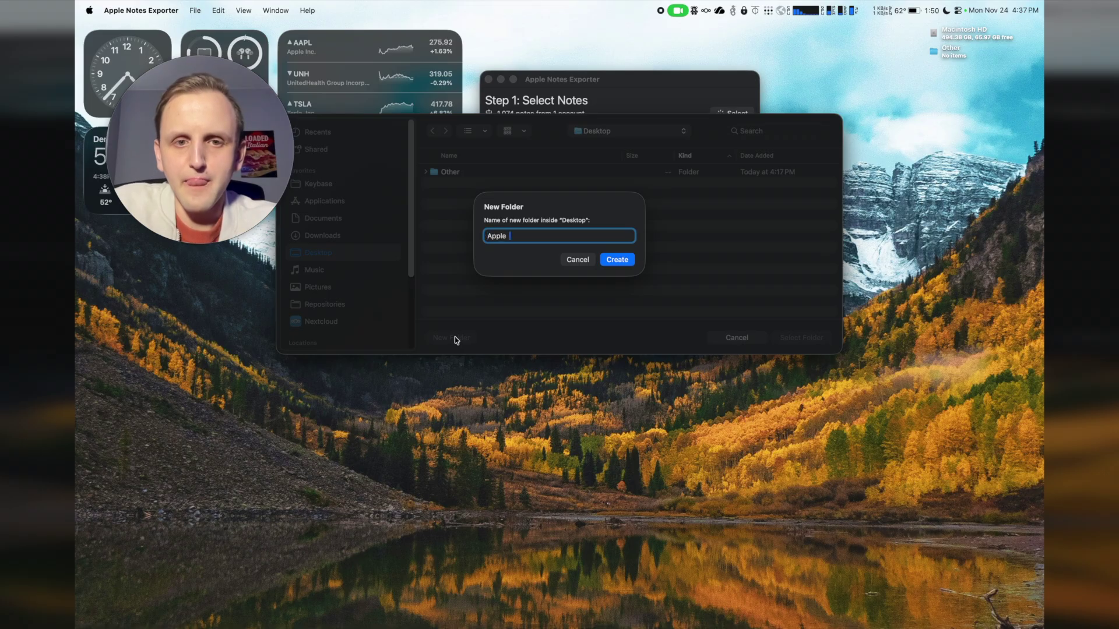
key("Return")
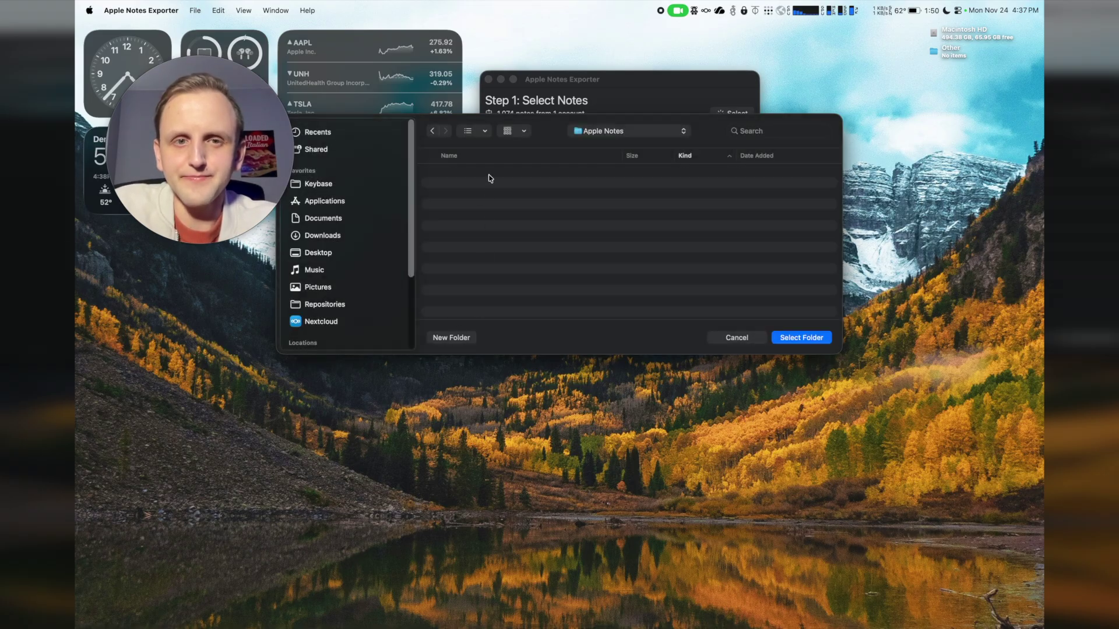
left_click(810, 340)
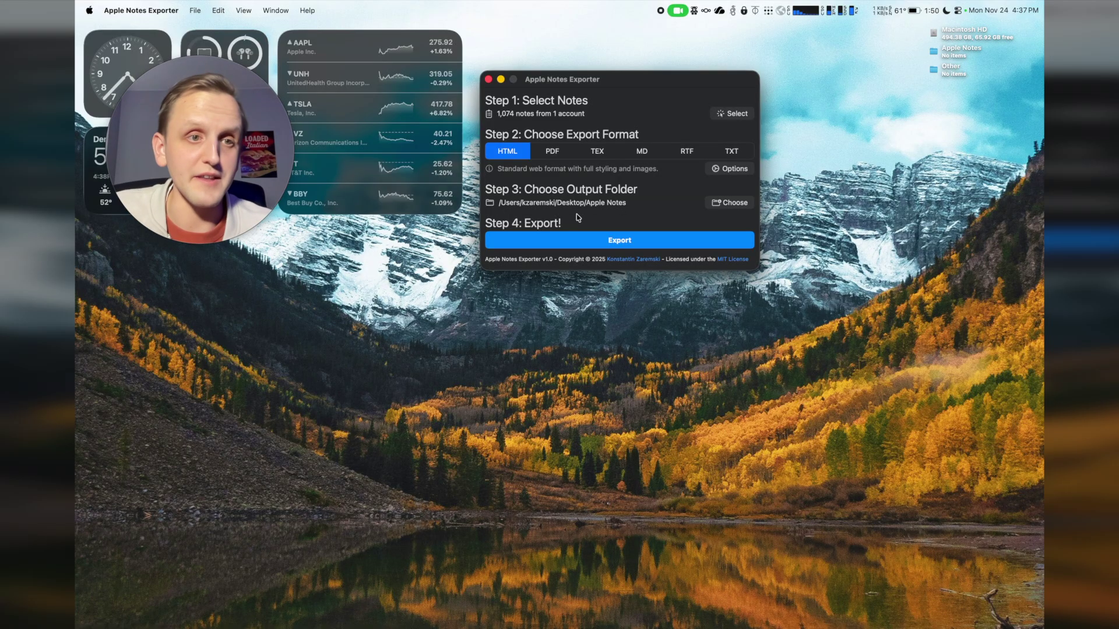
Start exporting the selected notes, monitor the progress entries in the Export Log and close the log
left_click(592, 247)
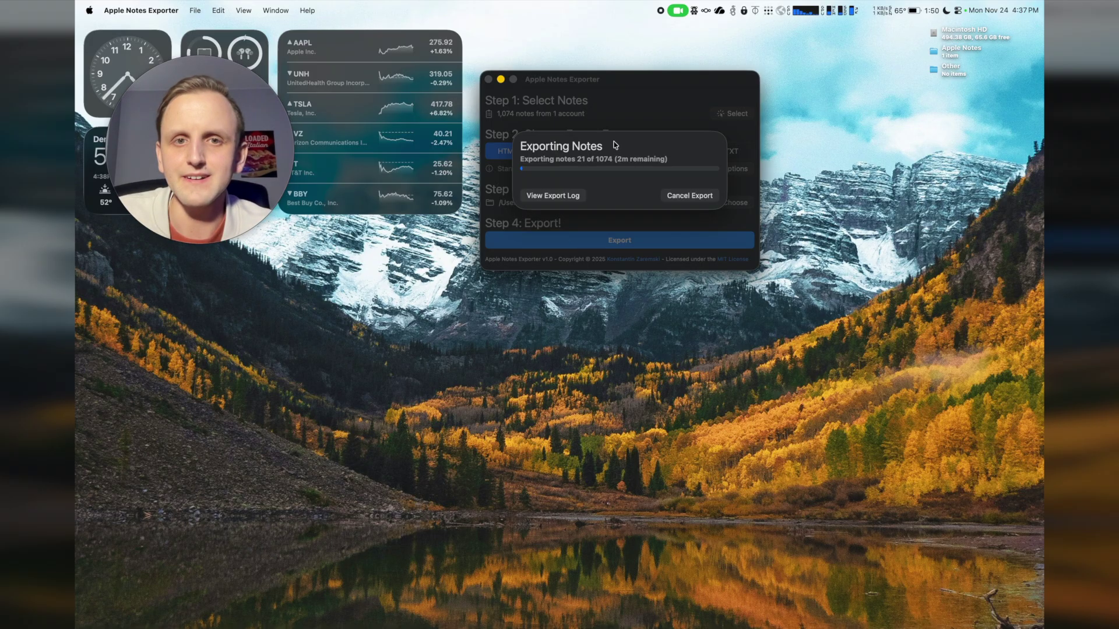
mouse_move(646, 80)
left_mouse_down()
mouse_move(617, 155)
mouse_move(603, 123)
mouse_move(619, 126)
mouse_move(650, 66)
left_mouse_up()
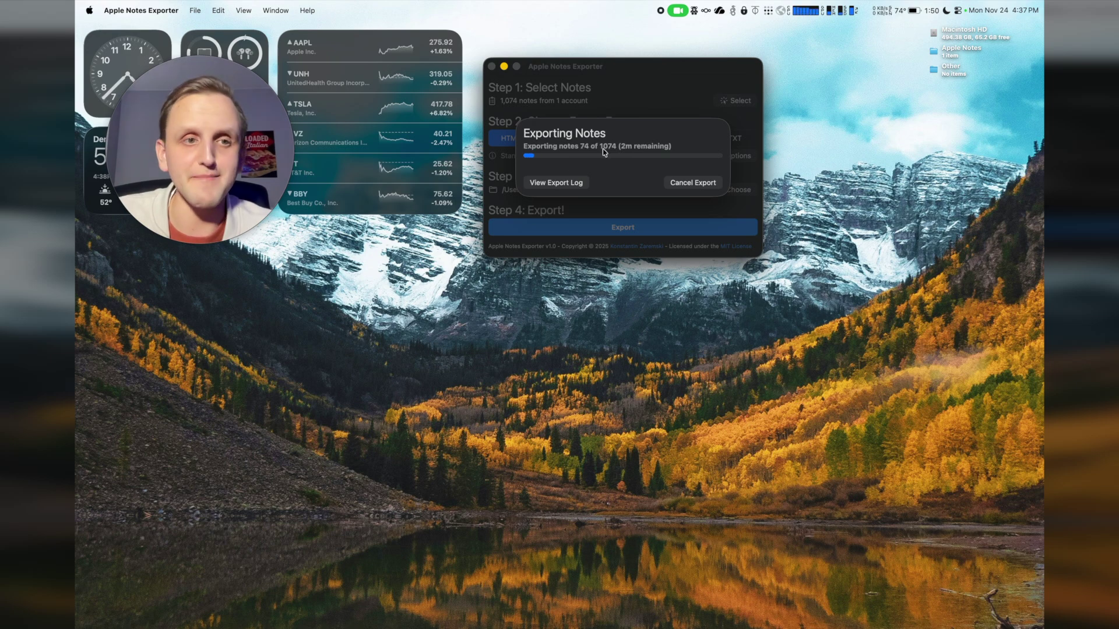
left_click(581, 184)
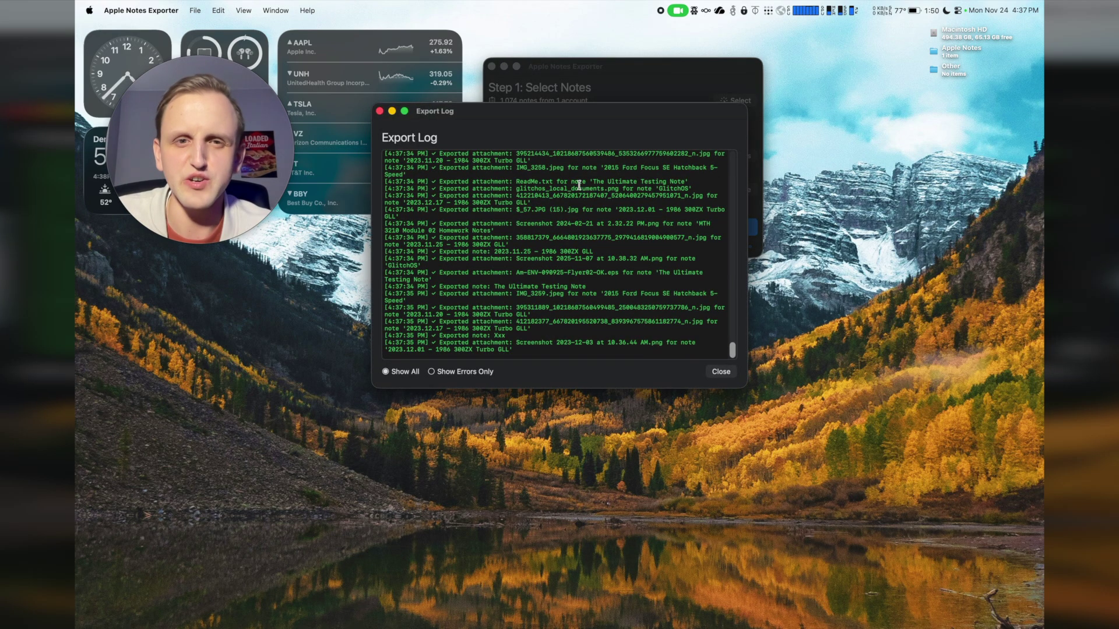
left_click_drag(589, 114, 564, 275)
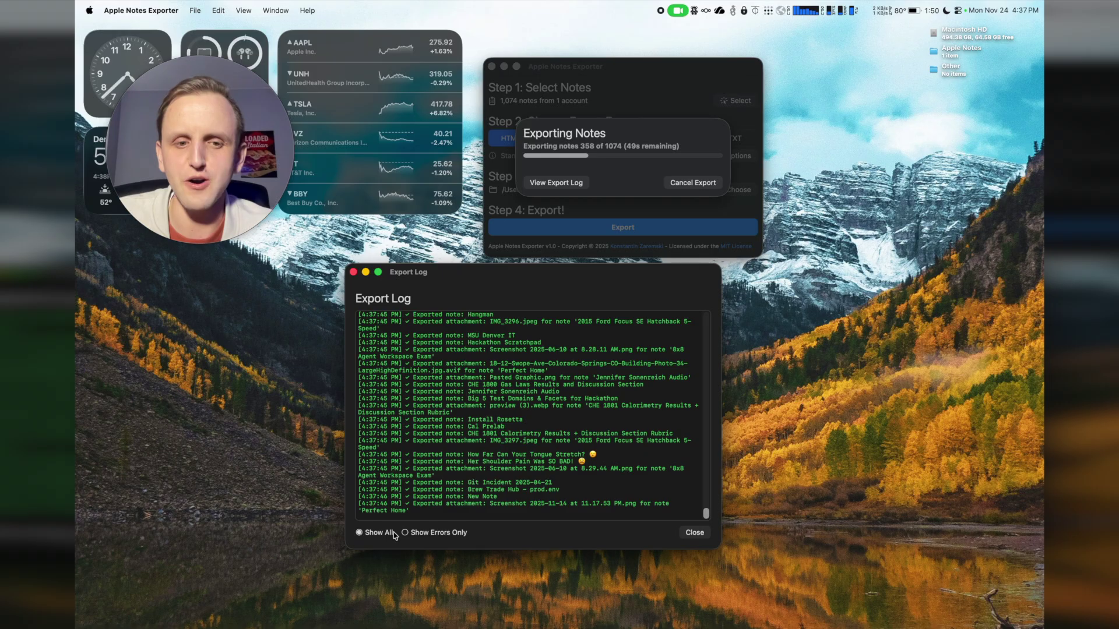
left_click(429, 537)
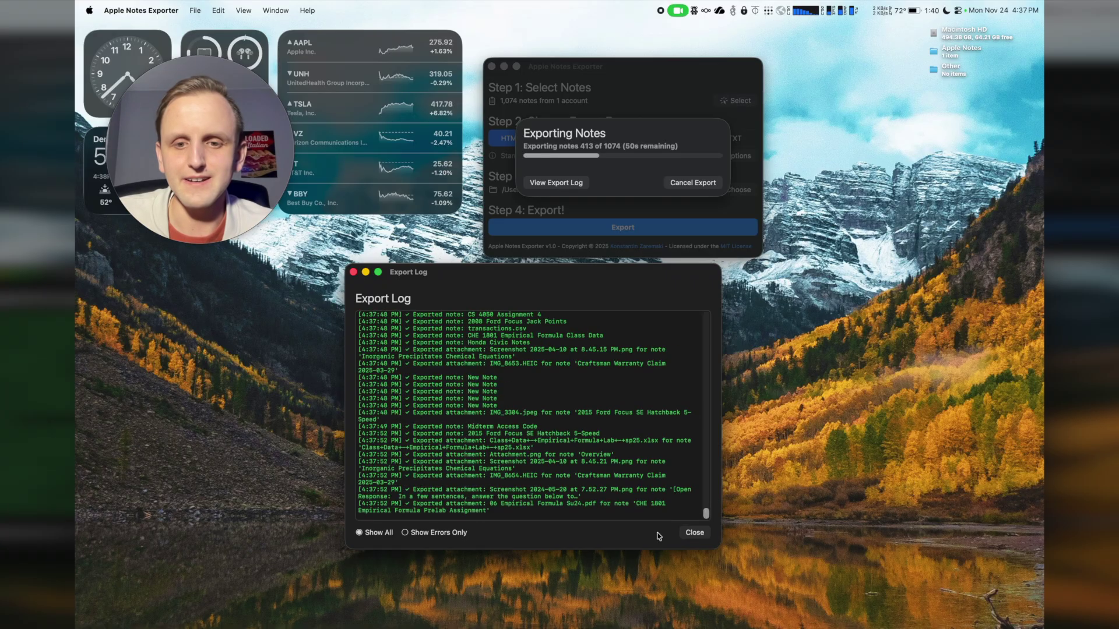
left_click(695, 532)
Check the CPU load and running processes while the export continues, and briefly switch to Notes
left_click_drag(665, 65, 594, 150)
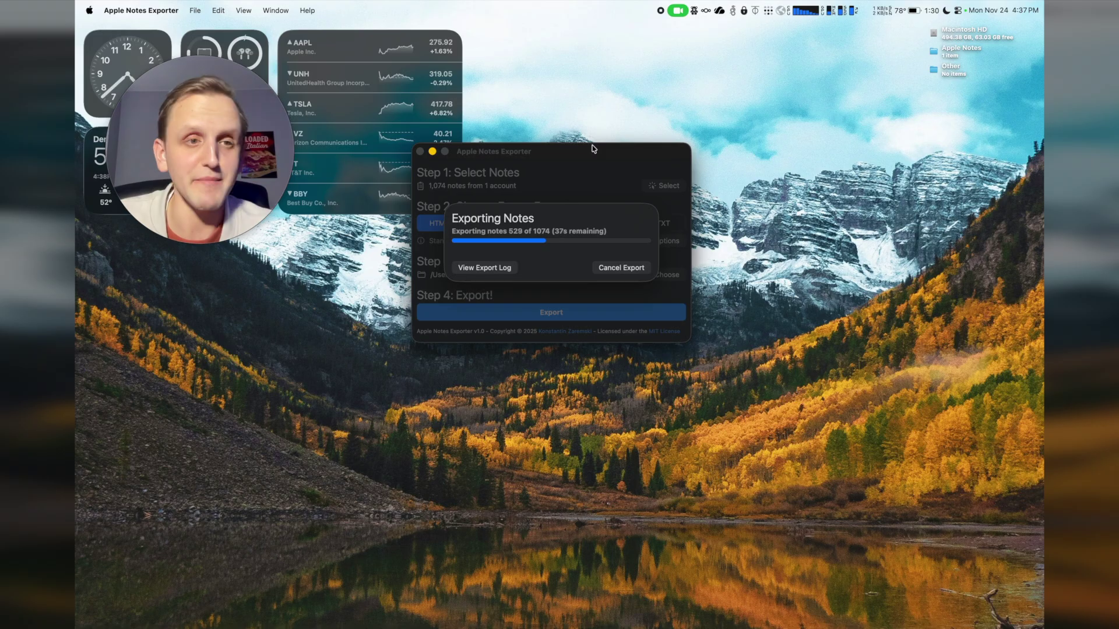
left_click(812, 9)
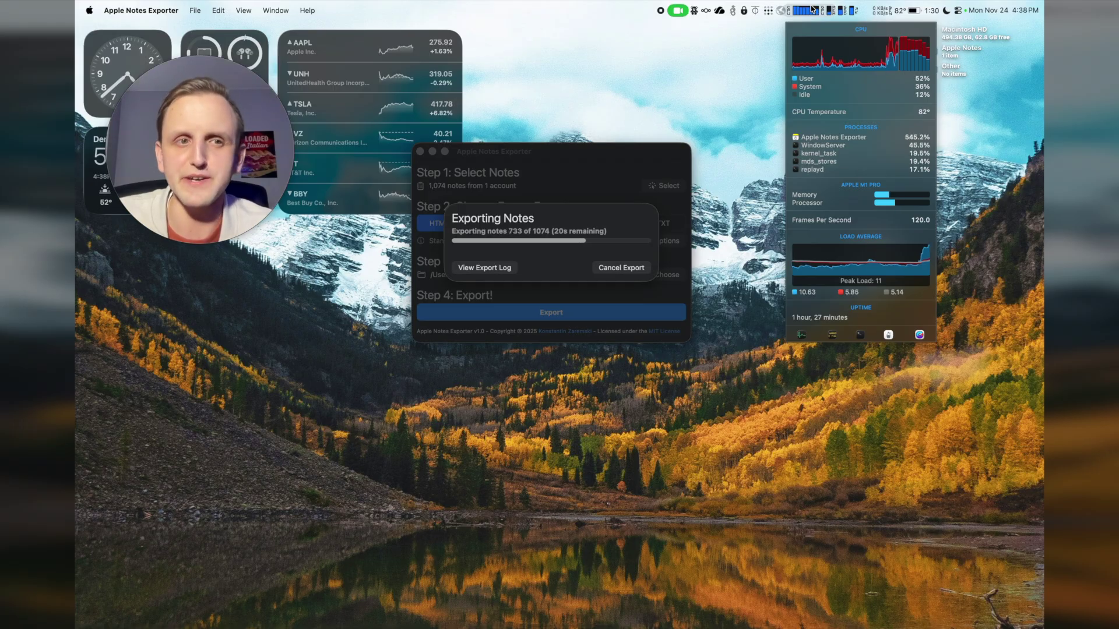
left_click(639, 152)
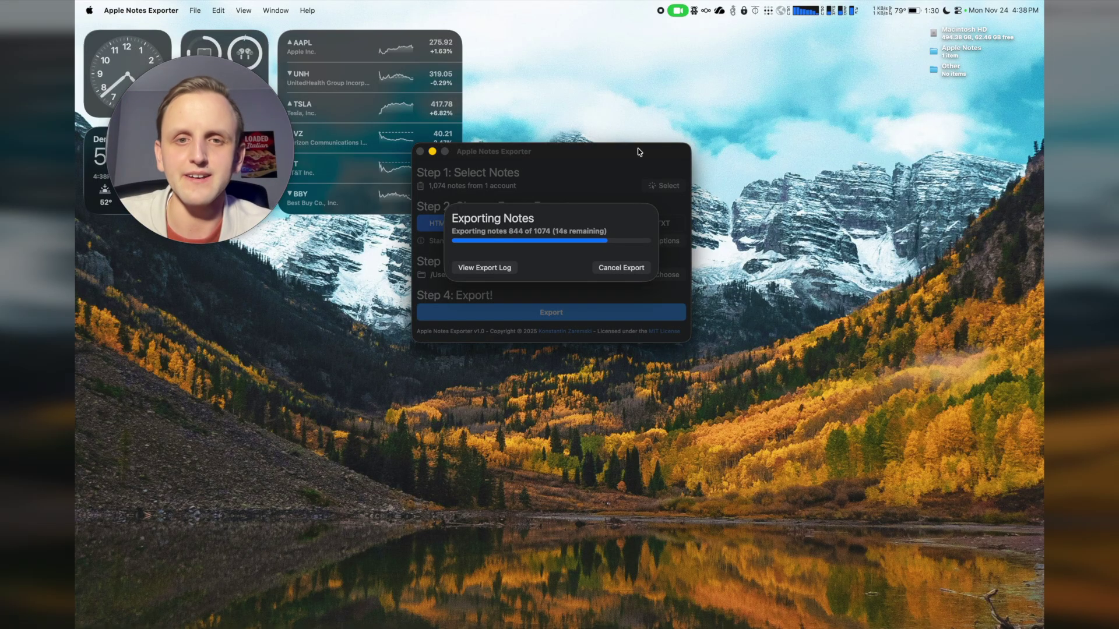
mouse_move(861, 627)
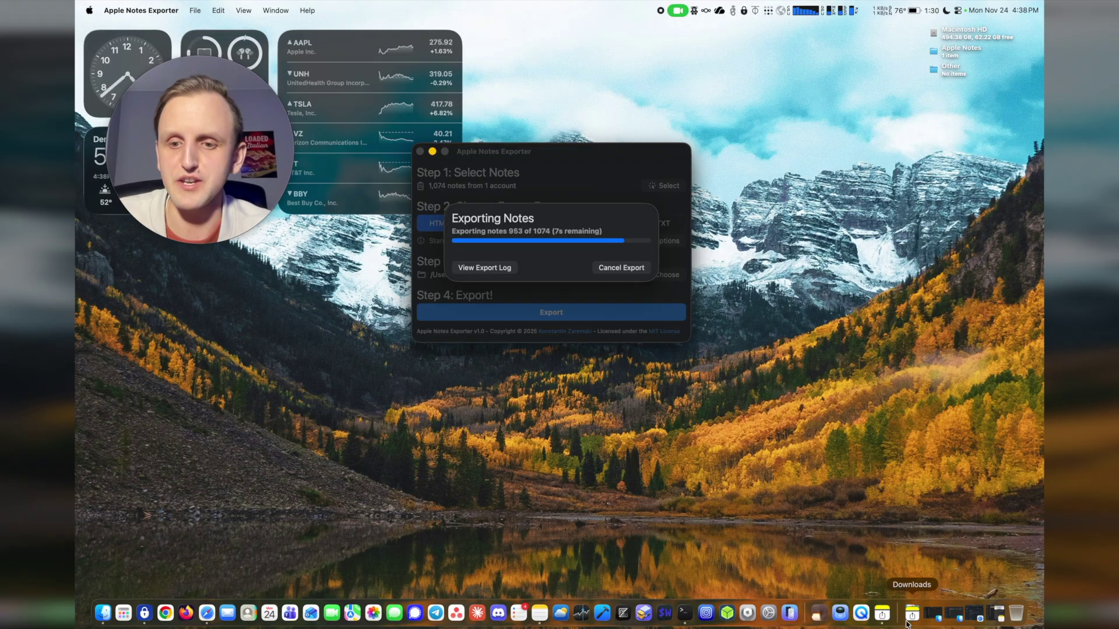
left_click(996, 613)
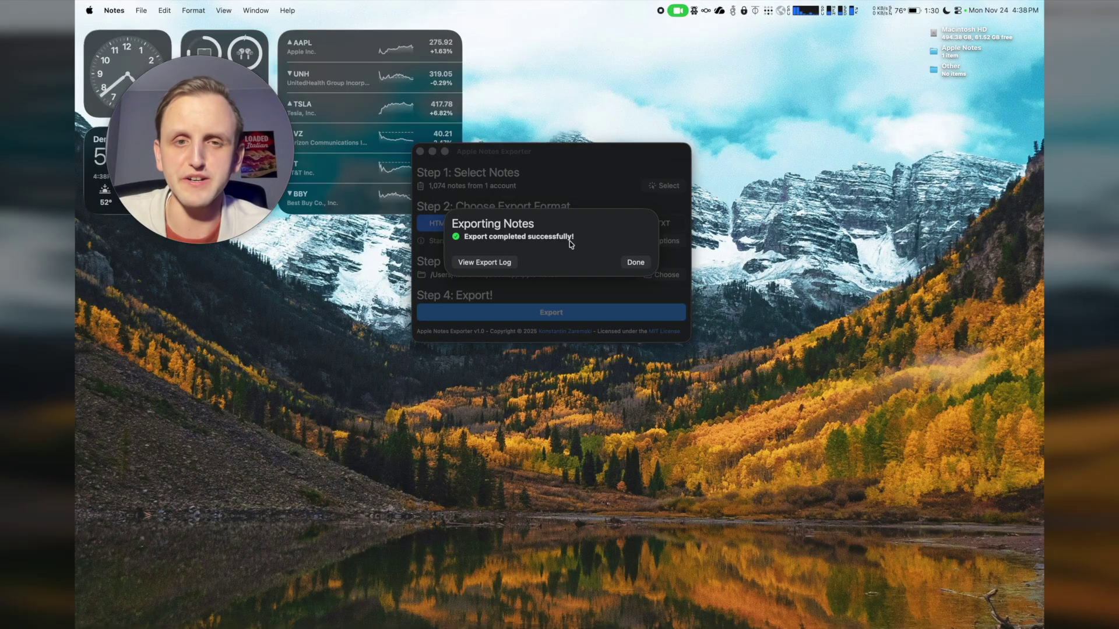
Review the finished export's log with errors only and with all entries, close it and dismiss the export dialog
left_click(484, 263)
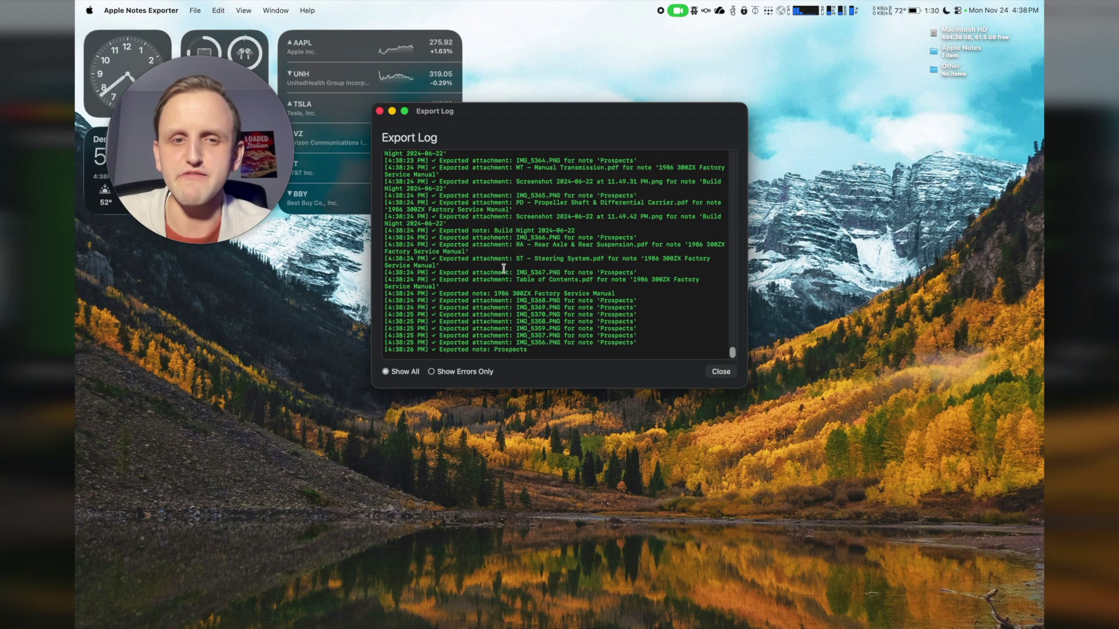
left_click(460, 373)
left_click(411, 373)
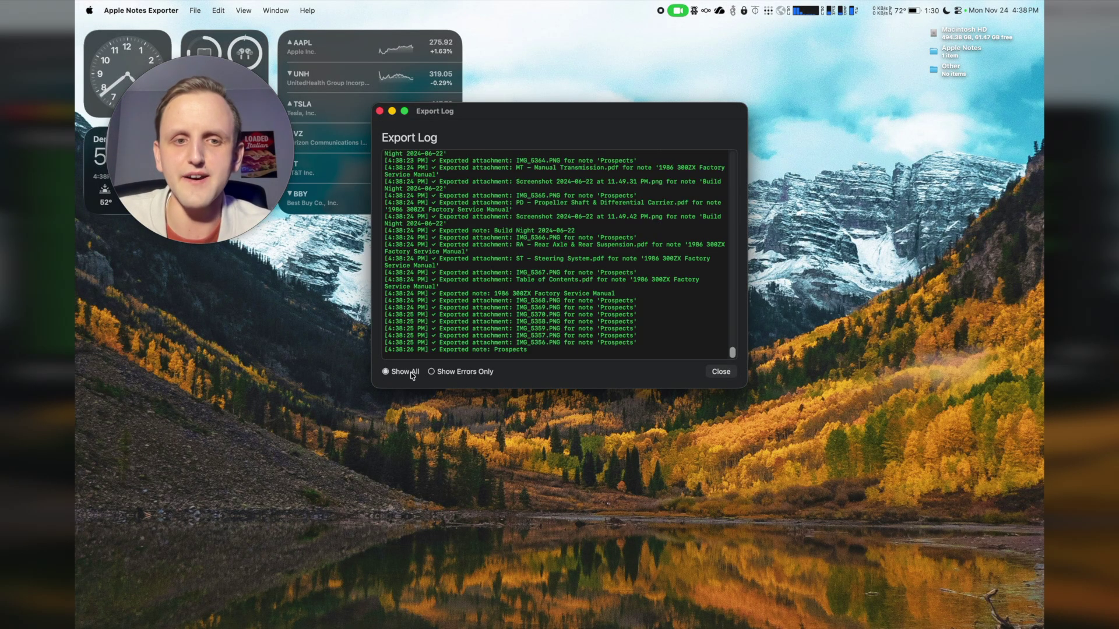
left_click(728, 373)
left_click(636, 262)
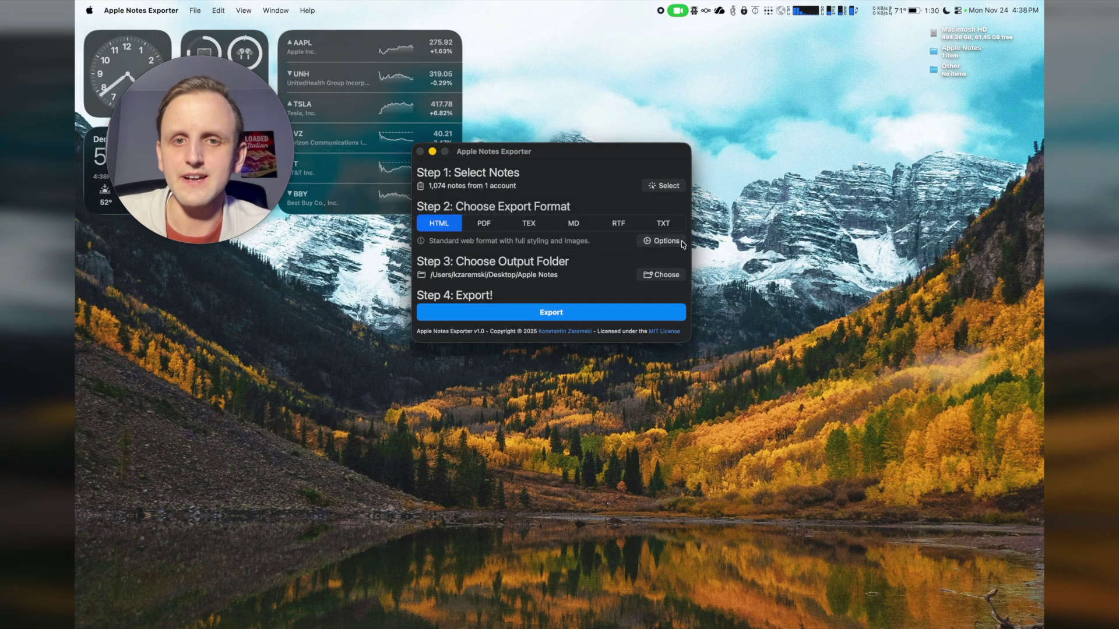
Open the exported Apple Notes folder on the Desktop, arrange both windows to be accessible, and expand its iCloud folder
double_click(967, 52)
left_click_drag(585, 131, 676, 233)
left_click_drag(604, 157, 526, 85)
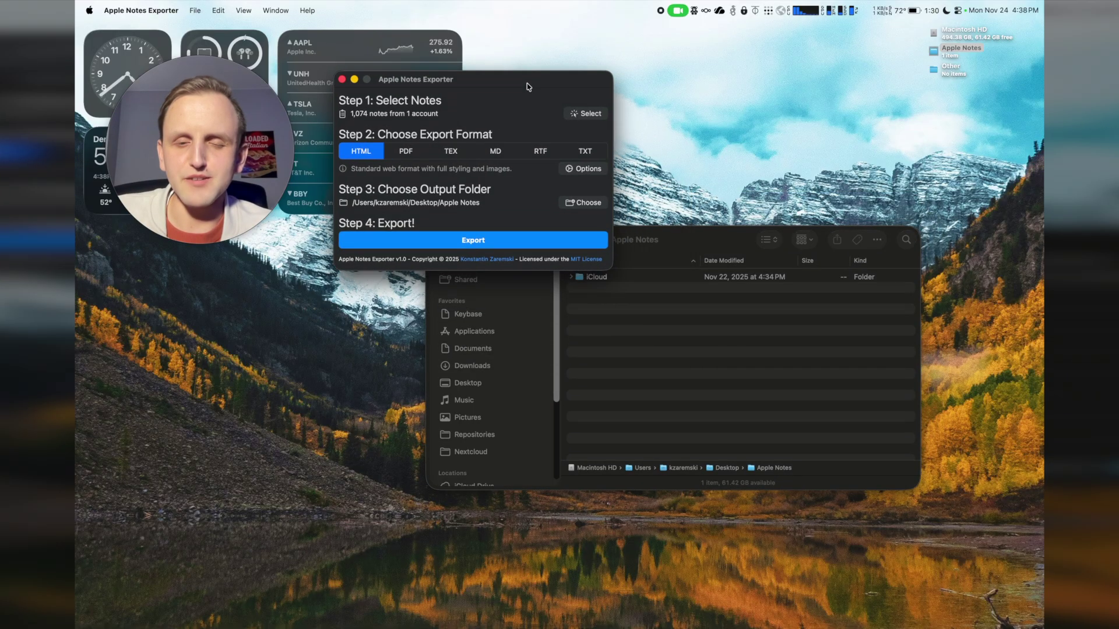
left_click(707, 369)
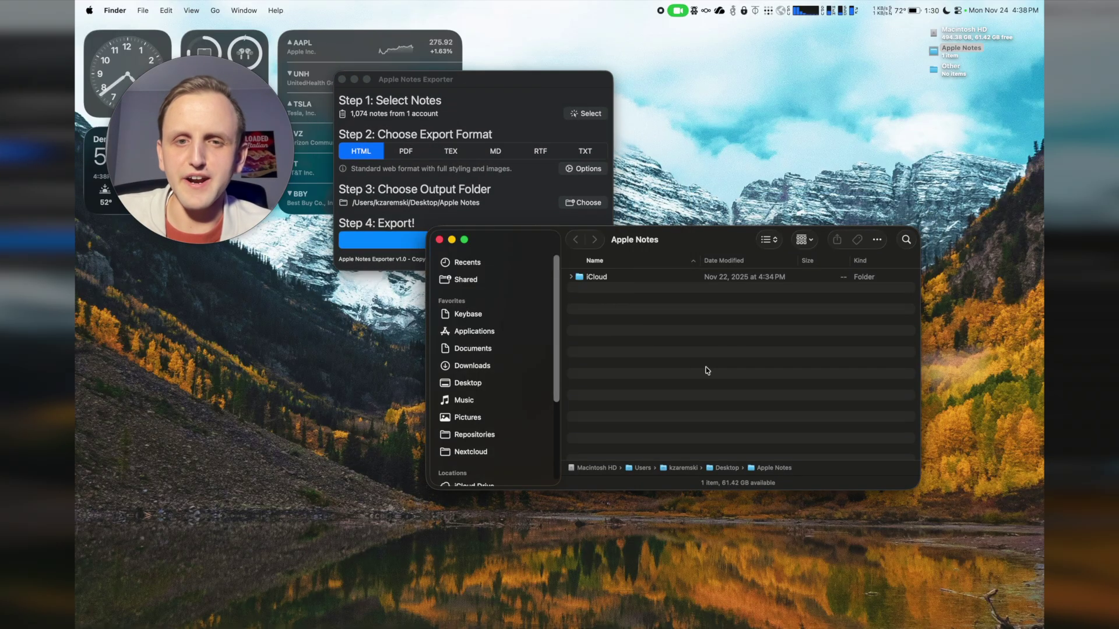
left_click(571, 279)
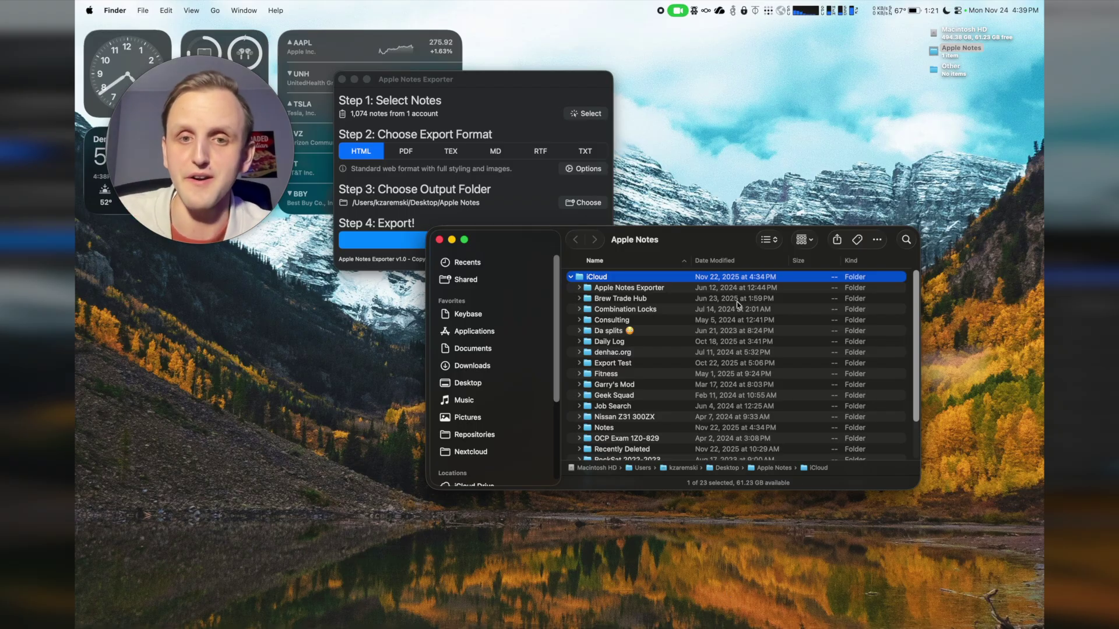
Browse the exported iCloud folders and inspect the HTML notes in Fitness and its Old Routines subfolder
scroll(644, 350, "down", 2)
scroll(641, 352, "up", 2)
scroll(635, 355, "down", 4)
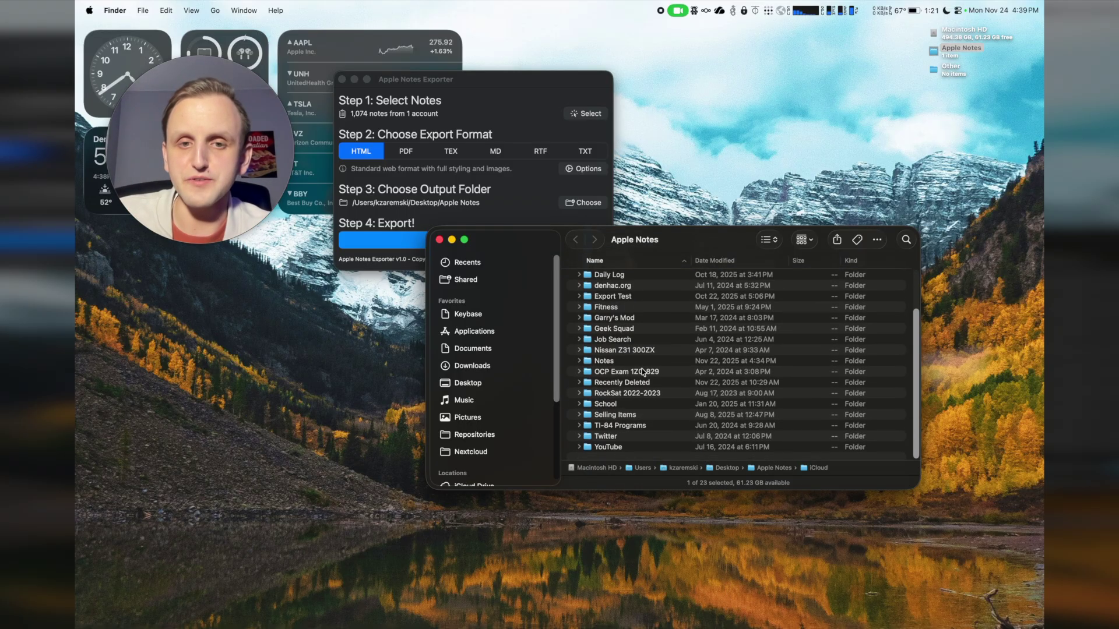
scroll(627, 360, "up", 3)
left_click(580, 347)
scroll(608, 367, "down", 2)
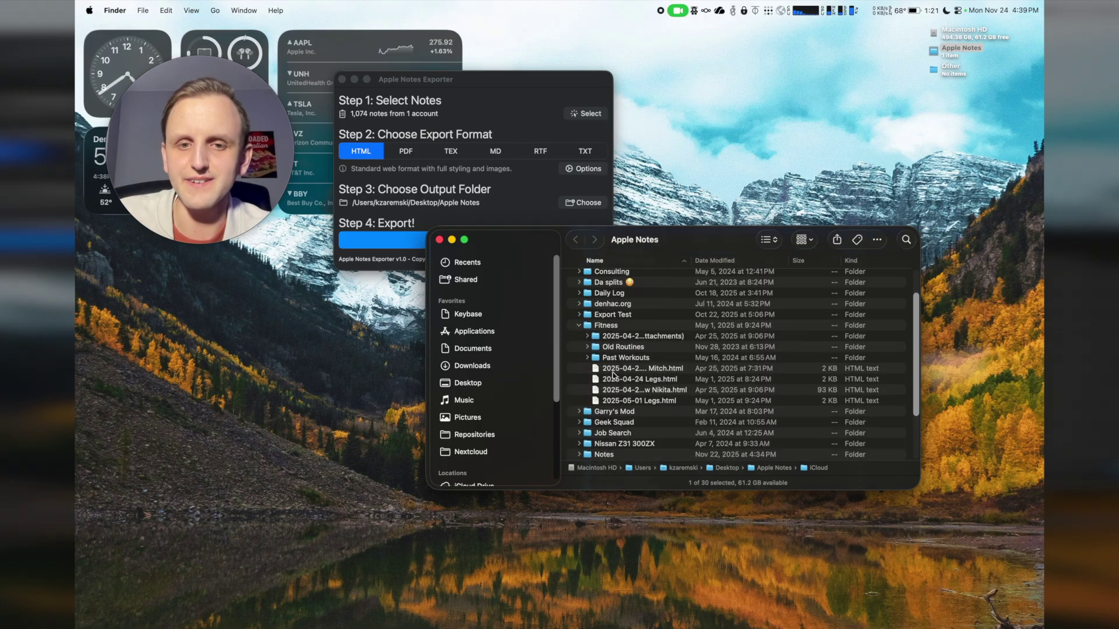
left_click(587, 349)
scroll(629, 343, "down", 3)
left_click(631, 338)
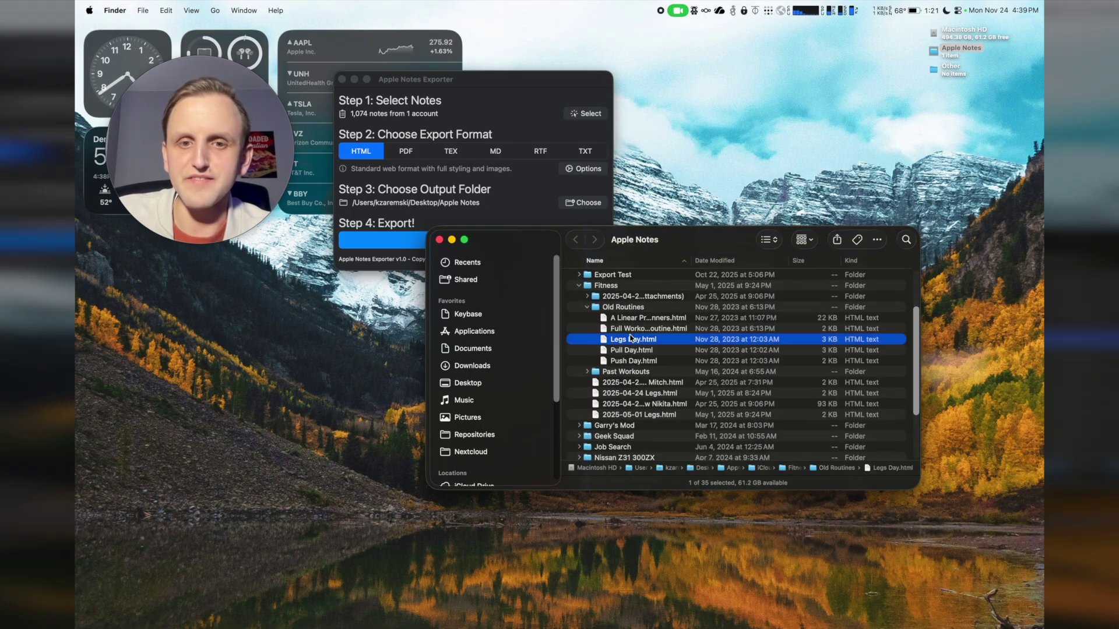
scroll(614, 350, "up", 4)
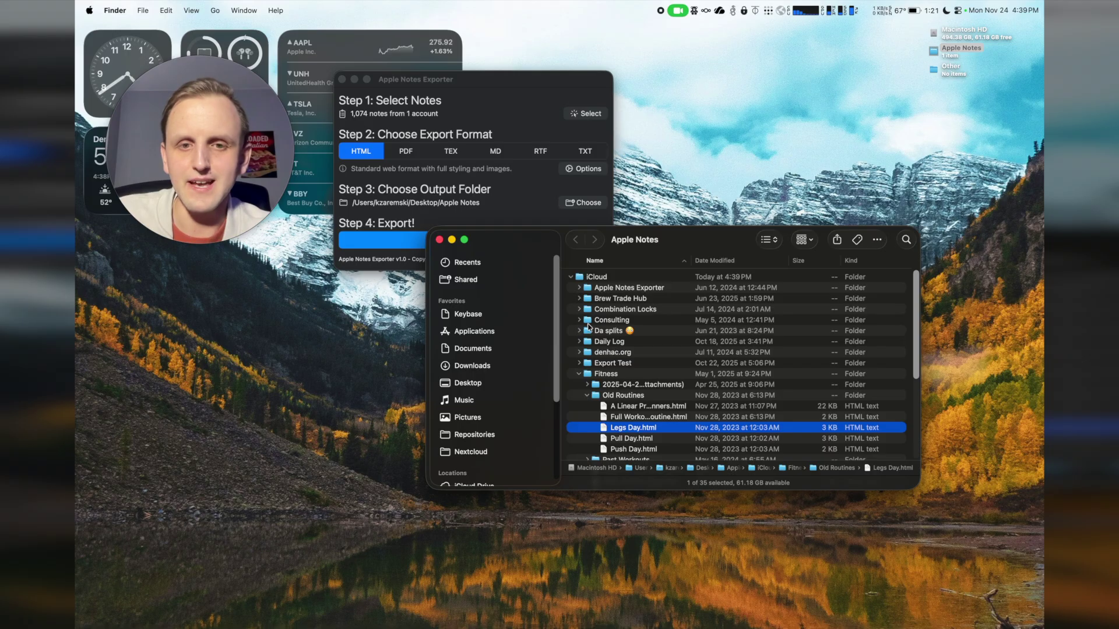
Open the Export Test folder, expand The Ultimate Testing Note's attachments folder and widen the Name column to show full file names
scroll(598, 343, "down", 15)
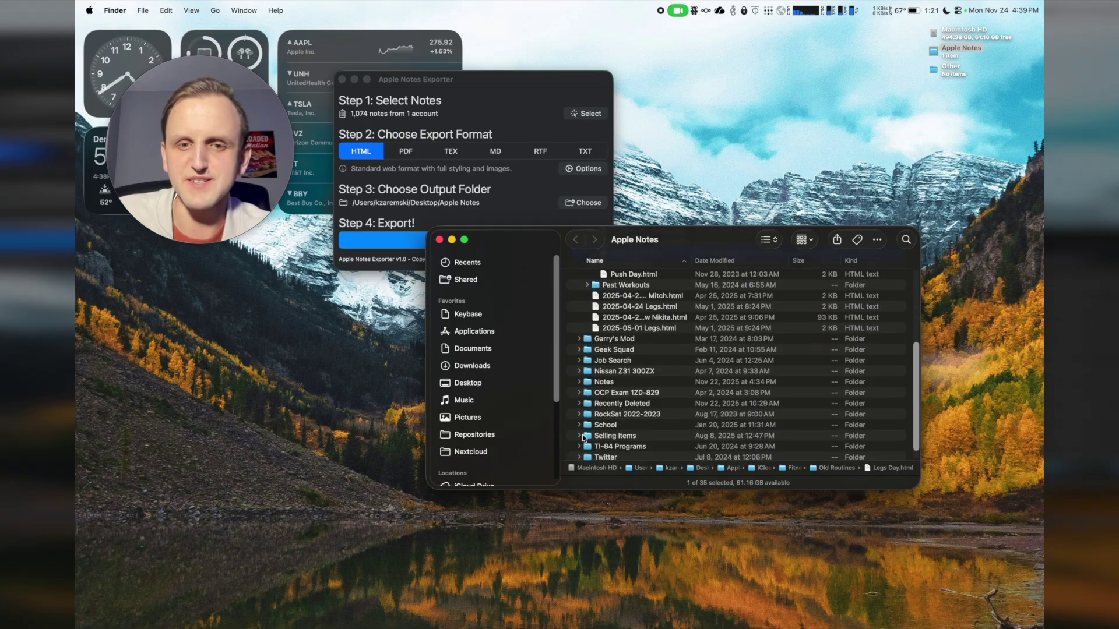
scroll(583, 438, "up", 15)
left_click(615, 332)
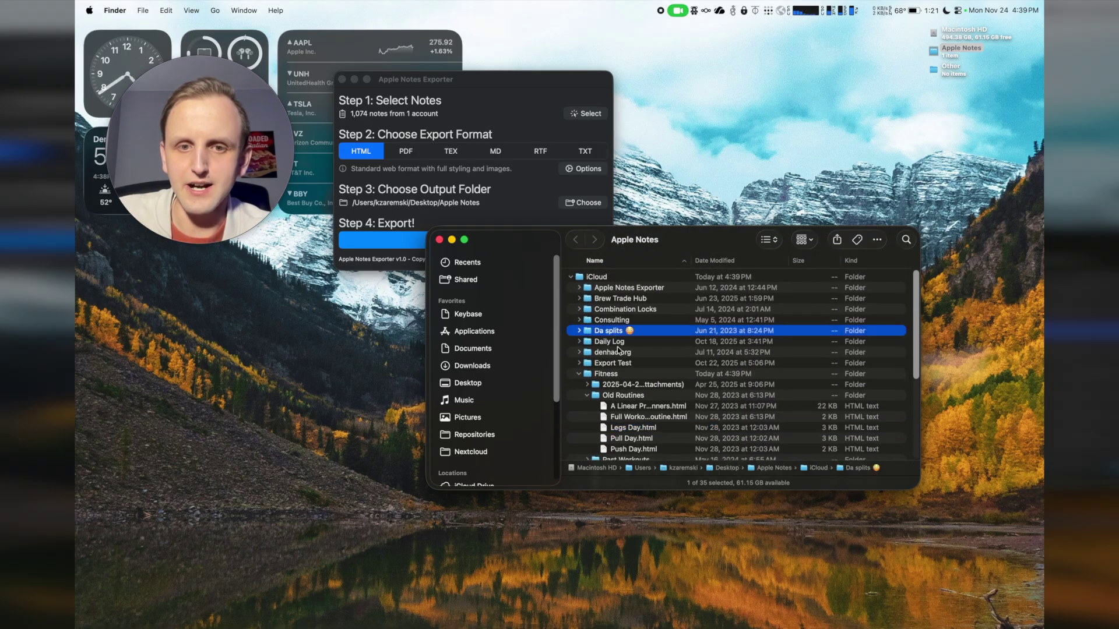
left_click(580, 363)
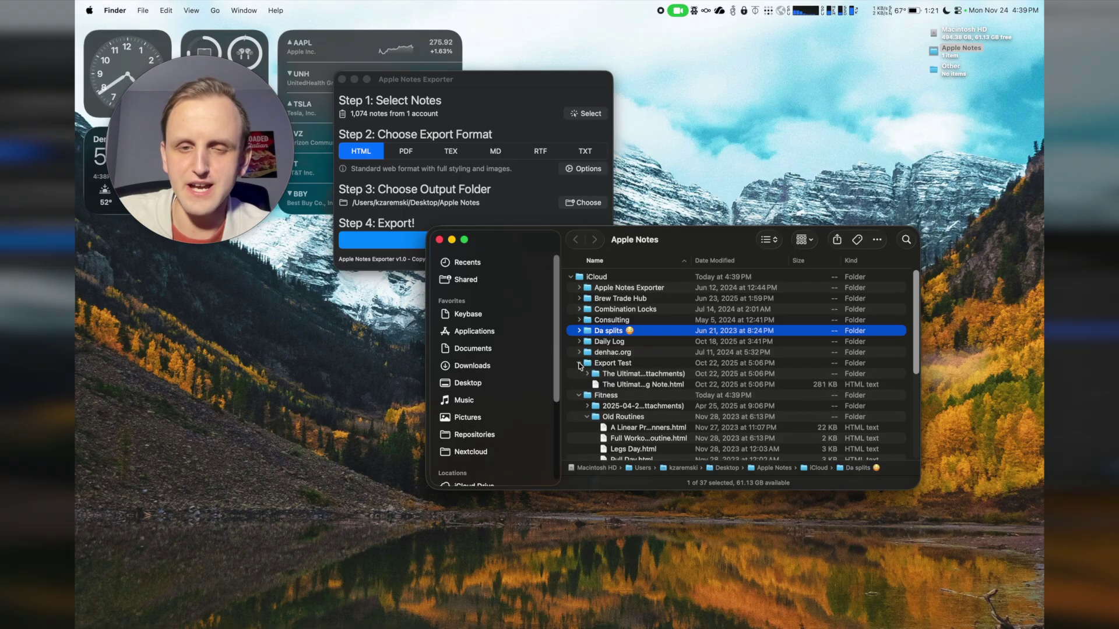
double_click(616, 364)
left_click(663, 280)
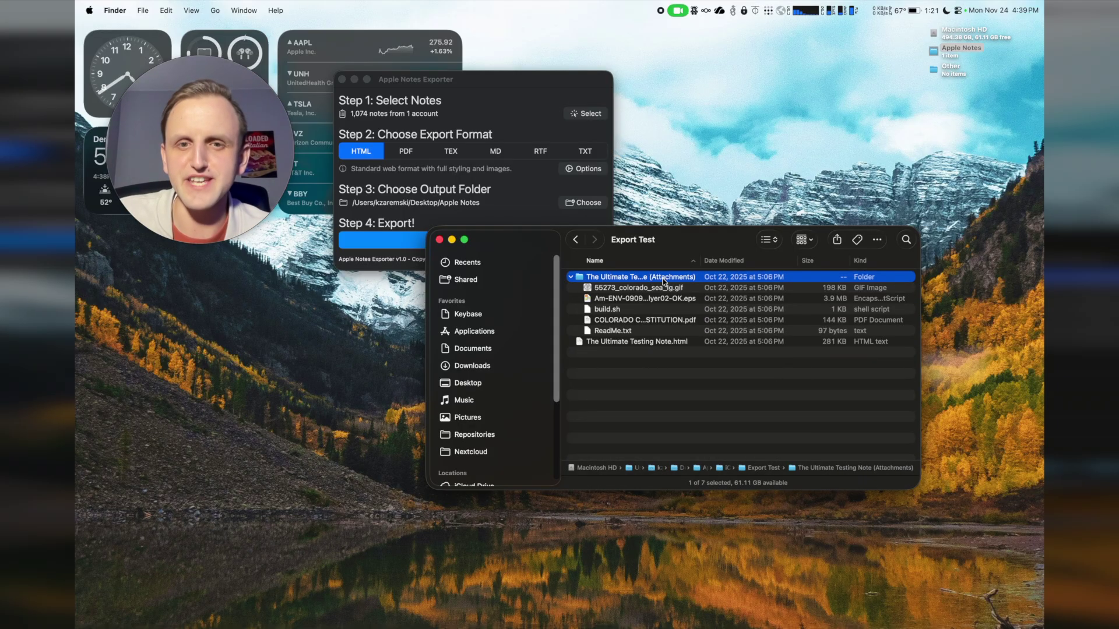
left_click_drag(699, 260, 761, 260)
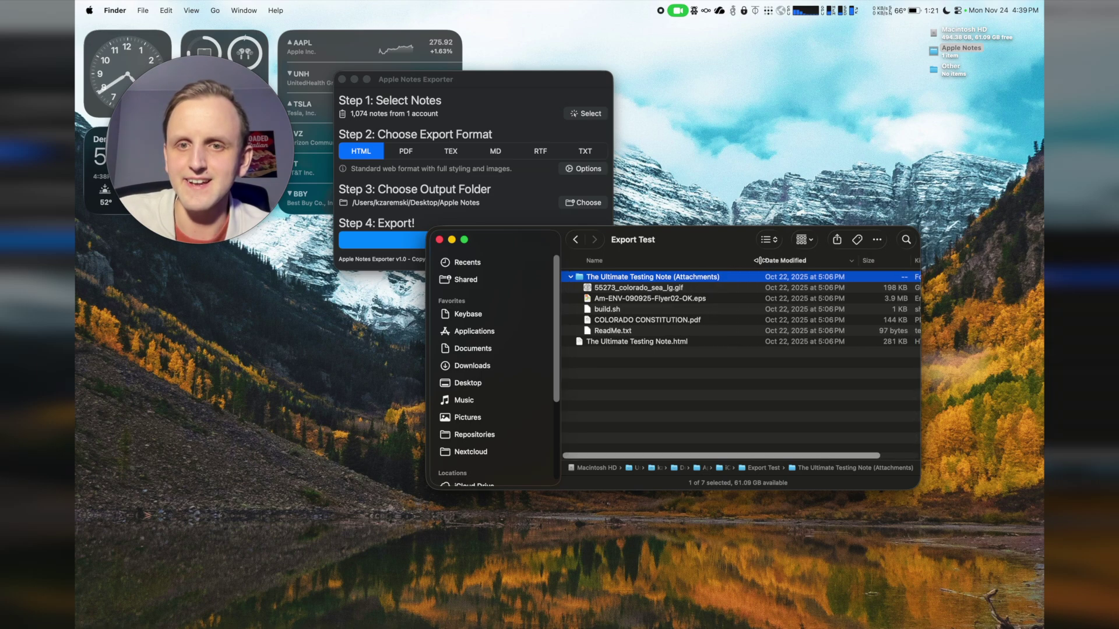
Open The Ultimate Testing Note.html in Safari and examine its seal image, headings and Colorado Population Table
double_click(639, 343)
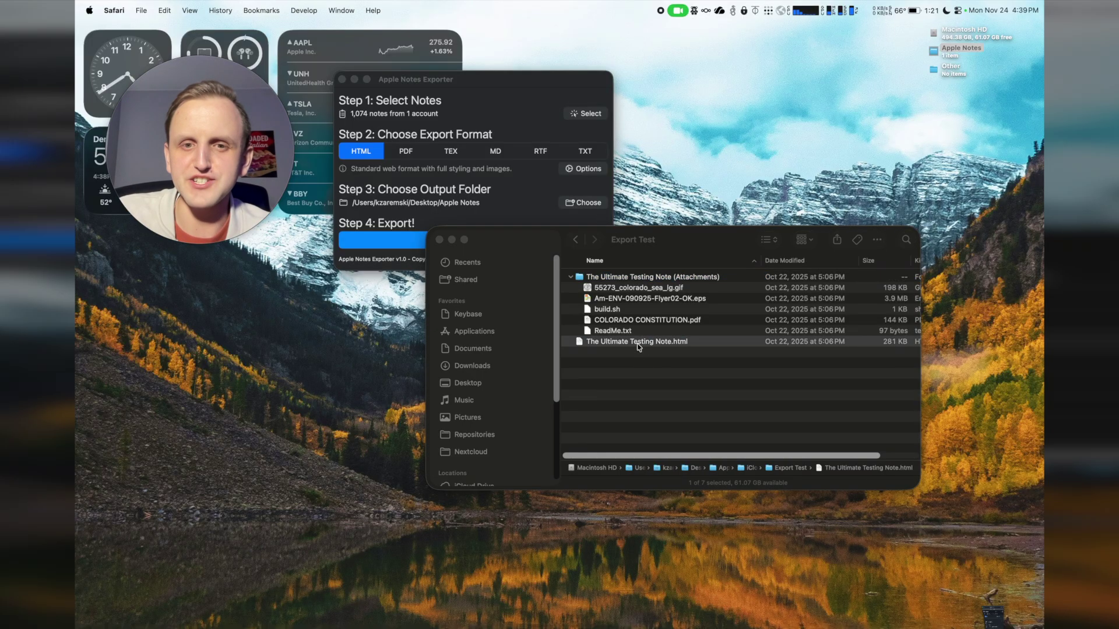
scroll(669, 219, "down", 3)
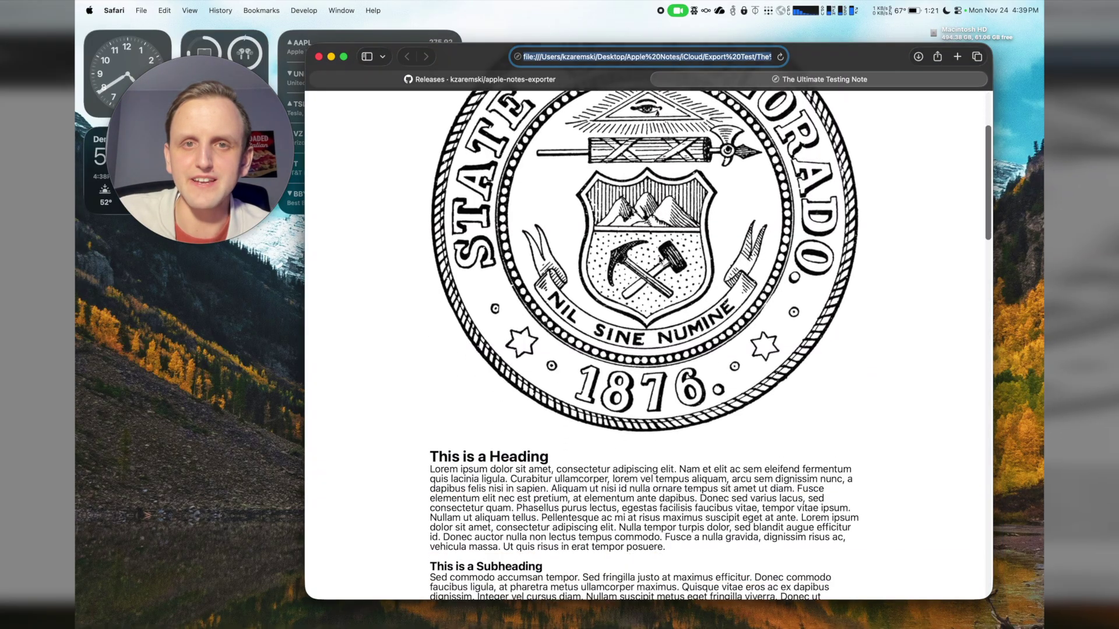
scroll(669, 219, "up", 3)
scroll(664, 239, "down", 15)
scroll(659, 256, "down", 4)
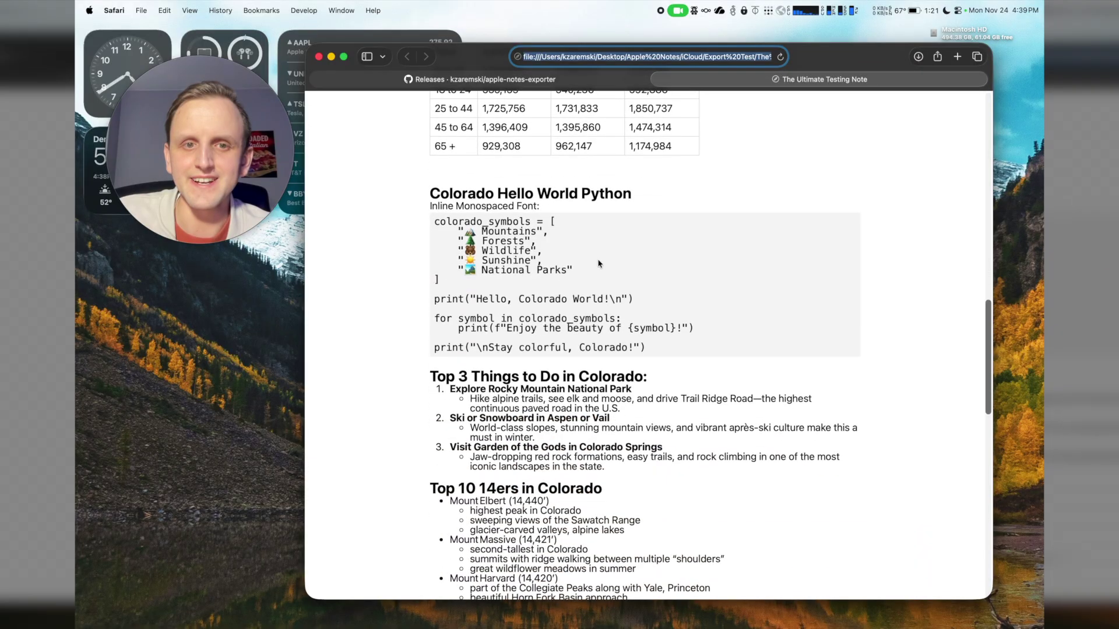
scroll(614, 274, "up", 5)
left_click_drag(427, 235, 661, 358)
scroll(661, 360, "down", 10)
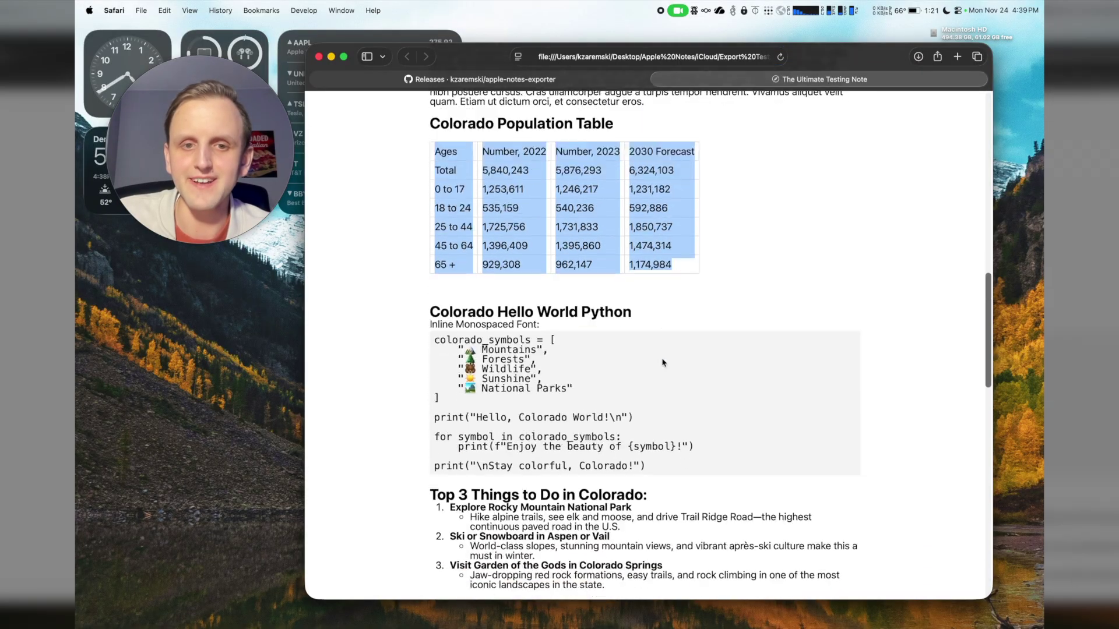
Examine the exported note's Python code block, numbered list and bulleted list of Colorado 14ers
left_click_drag(583, 185, 596, 262)
scroll(596, 262, "down", 8)
scroll(597, 262, "up", 3)
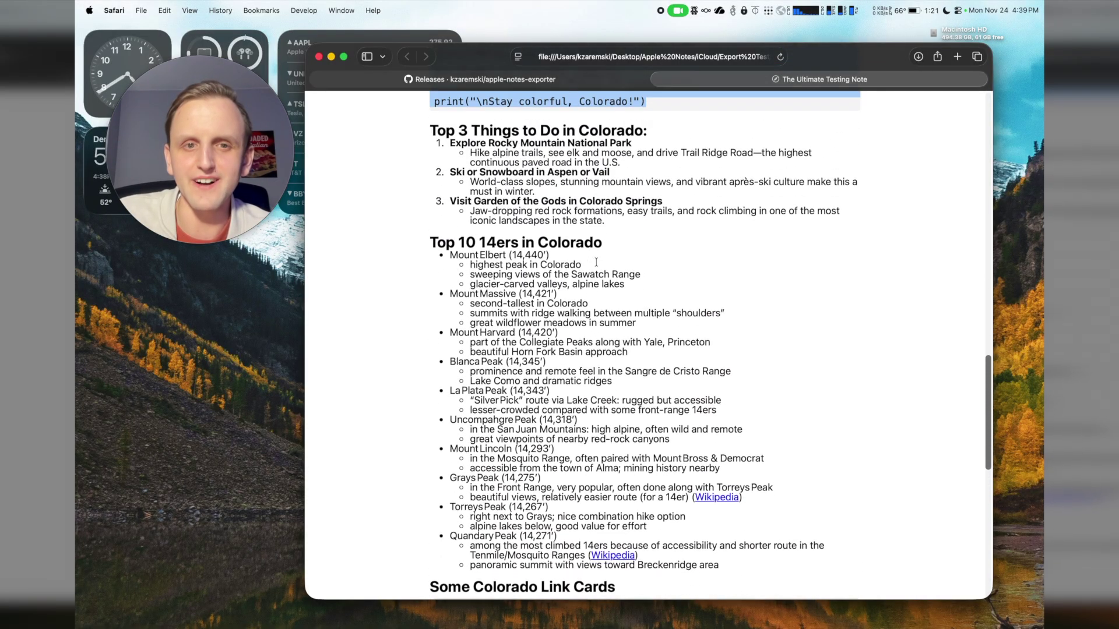
left_click(689, 430, "shift")
left_click(690, 430)
scroll(690, 430, "down", 8)
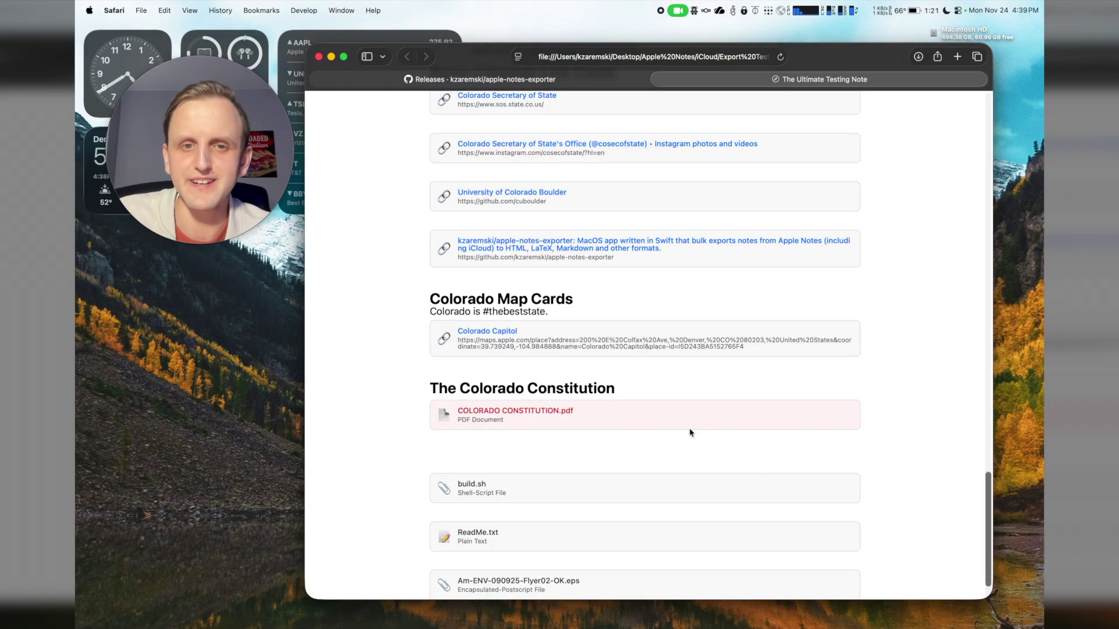
Examine the exported note's link cards, map card and file attachment cards, zooming in on the attachments
scroll(689, 430, "up", 2)
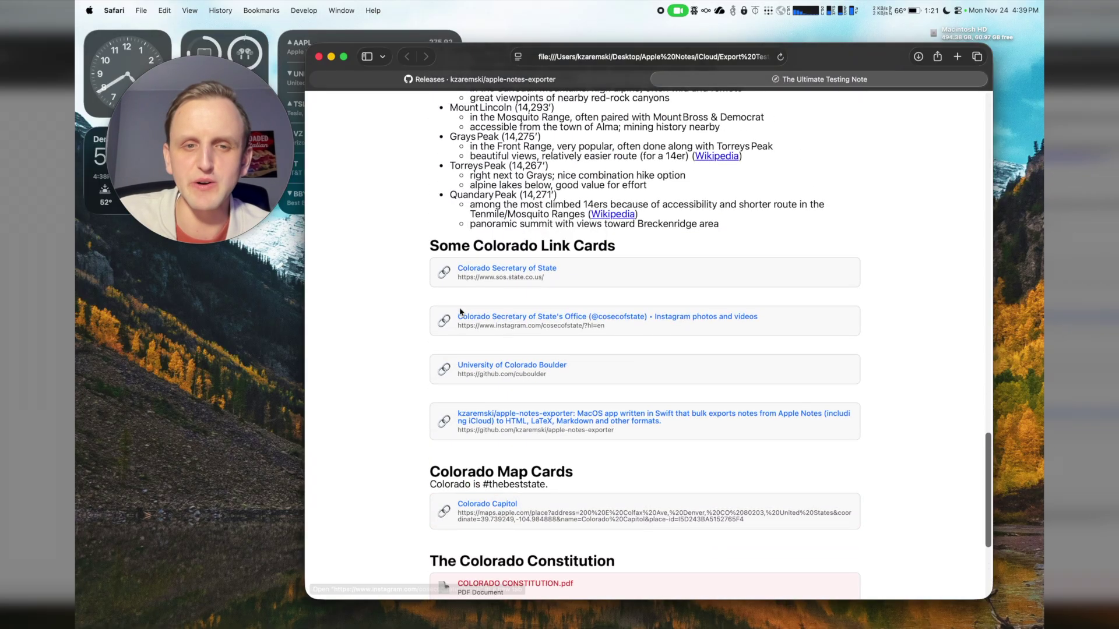
scroll(460, 312, "up", 5)
scroll(459, 311, "down", 2)
scroll(458, 315, "down", 5)
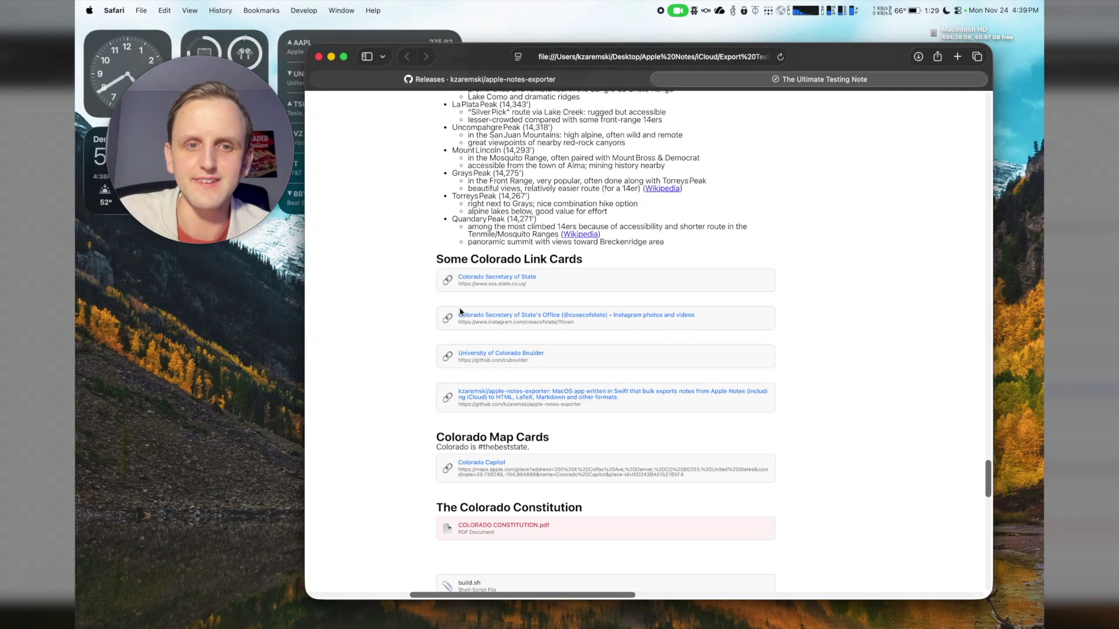
scroll(490, 367, "down", 5)
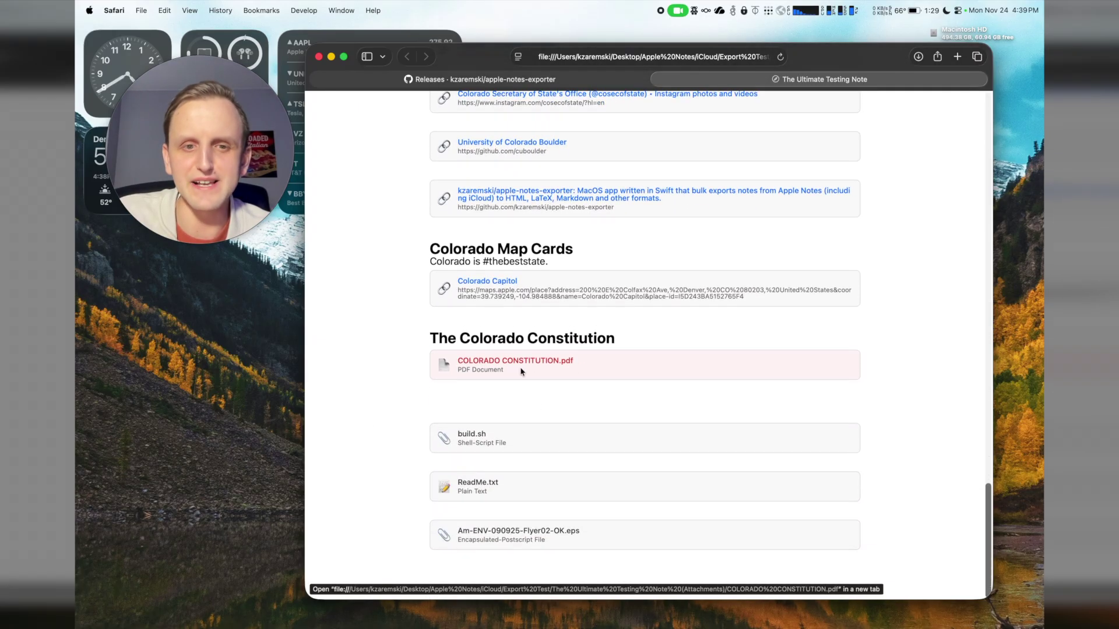
scroll(487, 434, "down", 5)
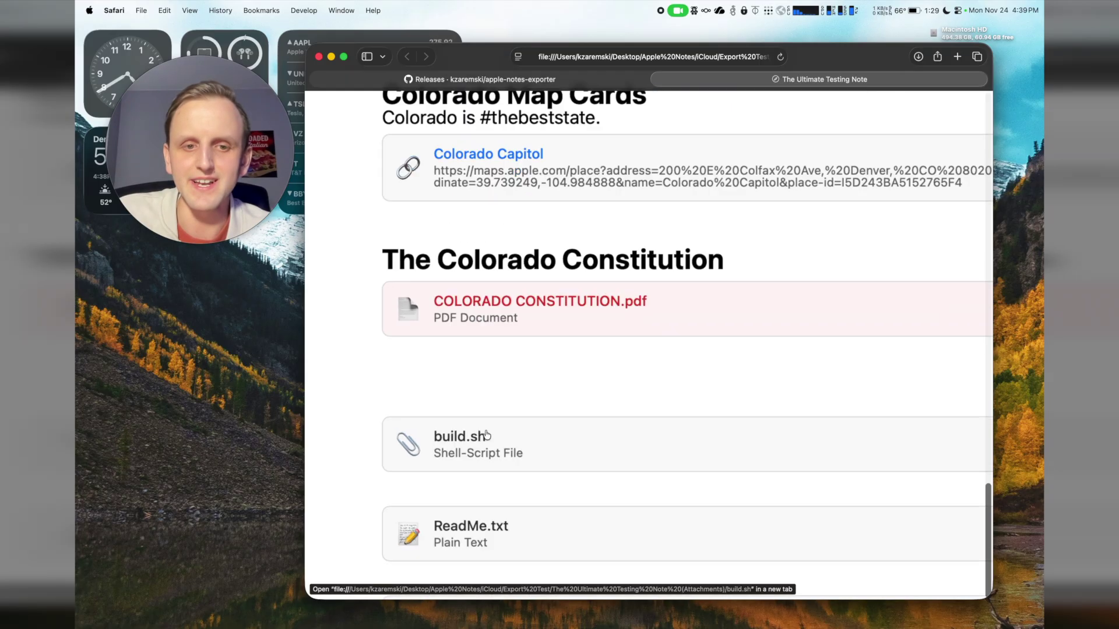
scroll(449, 290, "up", 3)
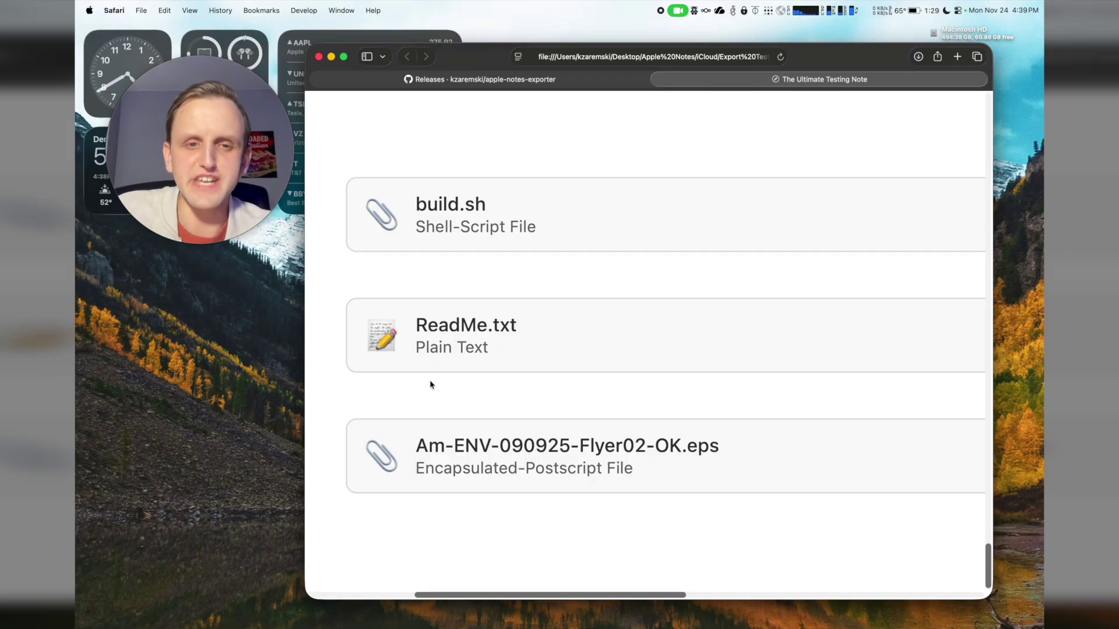
Return to the start of the exported note and inspect its embedded State of Colorado seal image
scroll(425, 372, "up", 10)
scroll(512, 455, "up", 15)
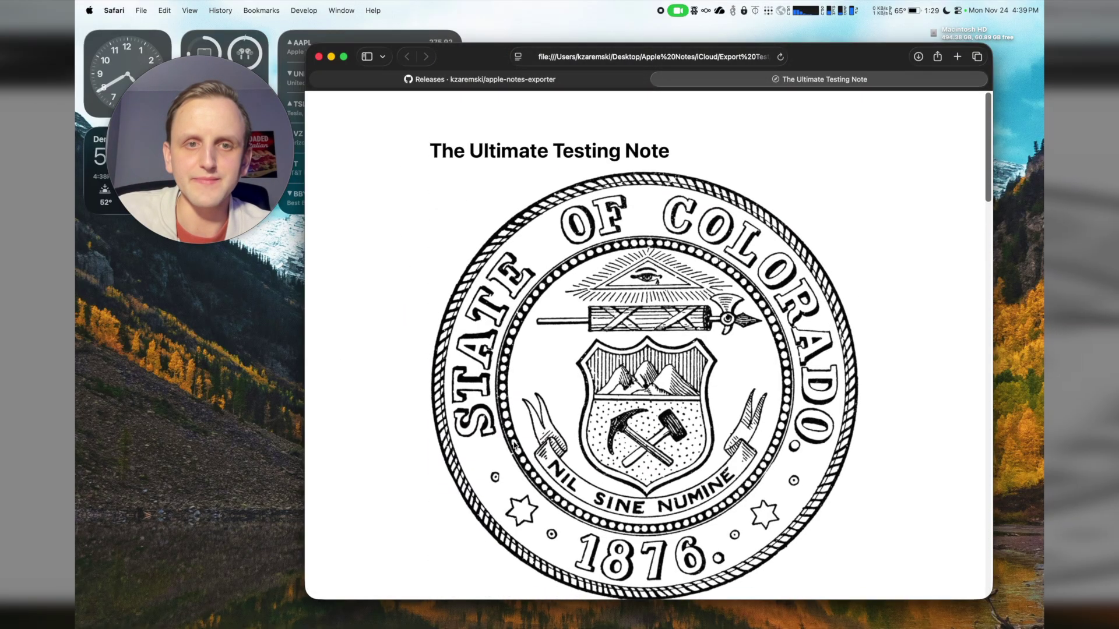
left_click_drag(538, 325, 553, 270)
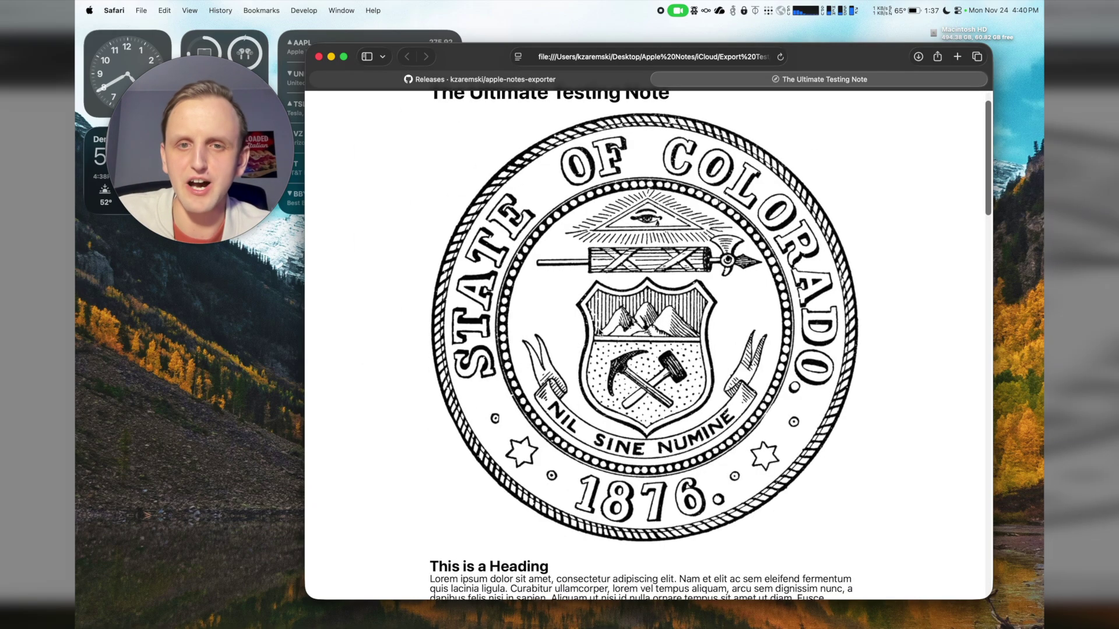
mouse_move(600, 331)
left_mouse_down()
mouse_move(560, 317)
mouse_move(647, 341)
mouse_move(618, 320)
left_mouse_up()
Open the note's COLORADO CONSTITUTION.pdf and build.sh attachments from their cards to check that the links work
scroll(603, 303, "down", 20)
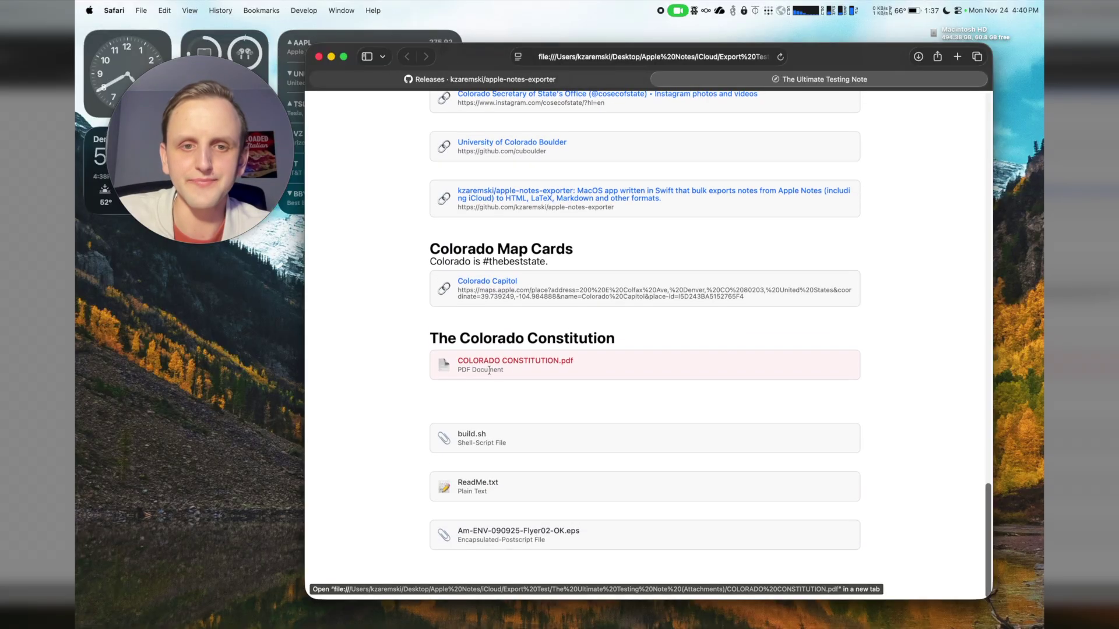
left_click(507, 363)
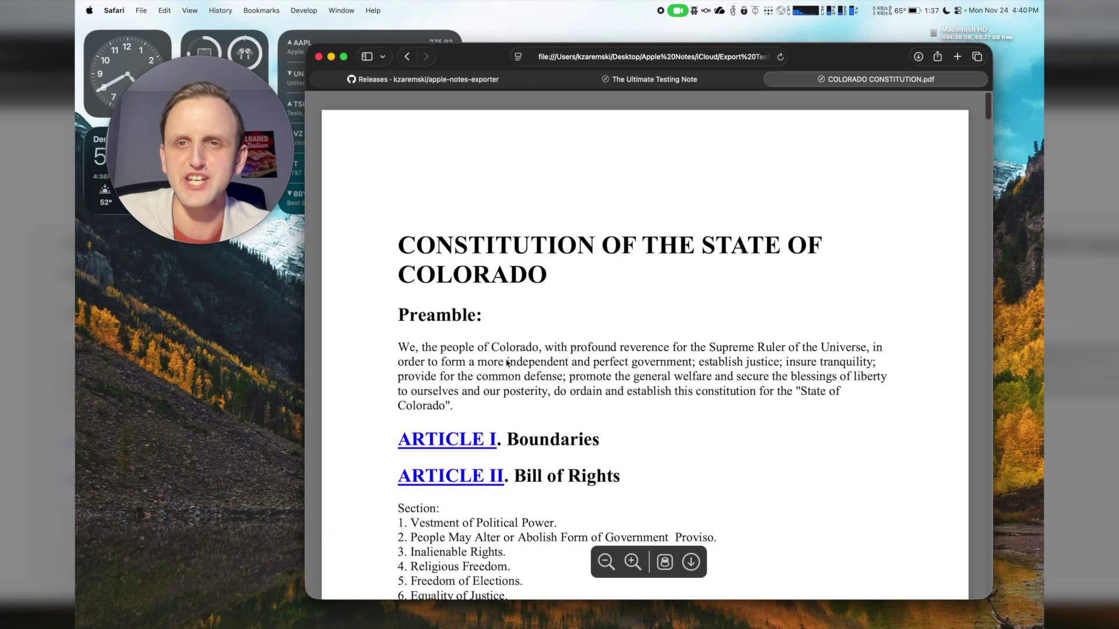
left_click(703, 81)
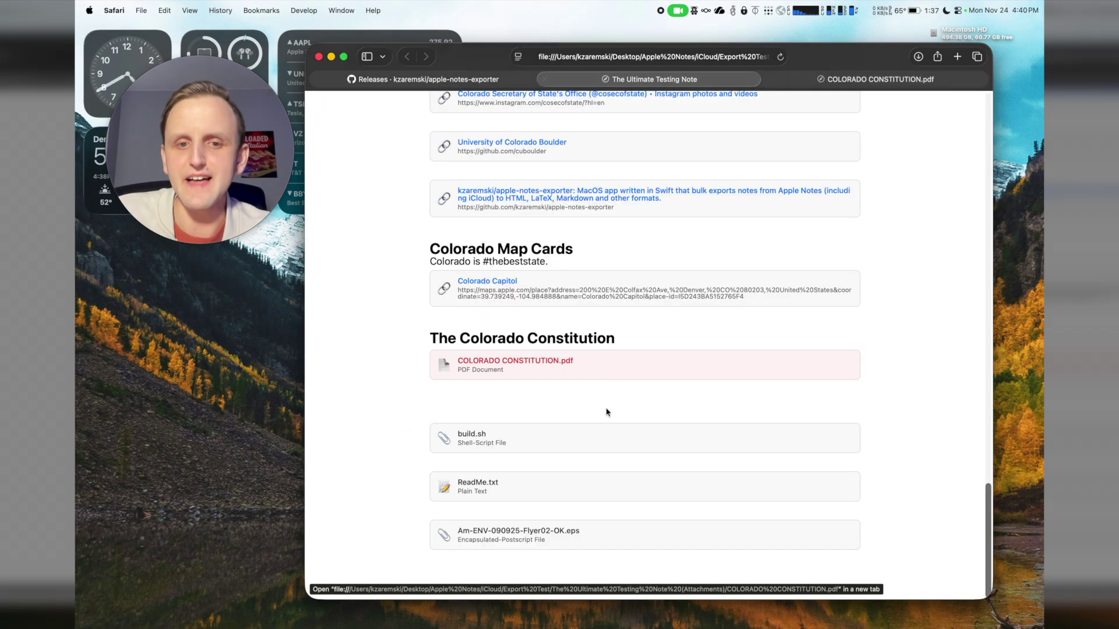
left_click(475, 437)
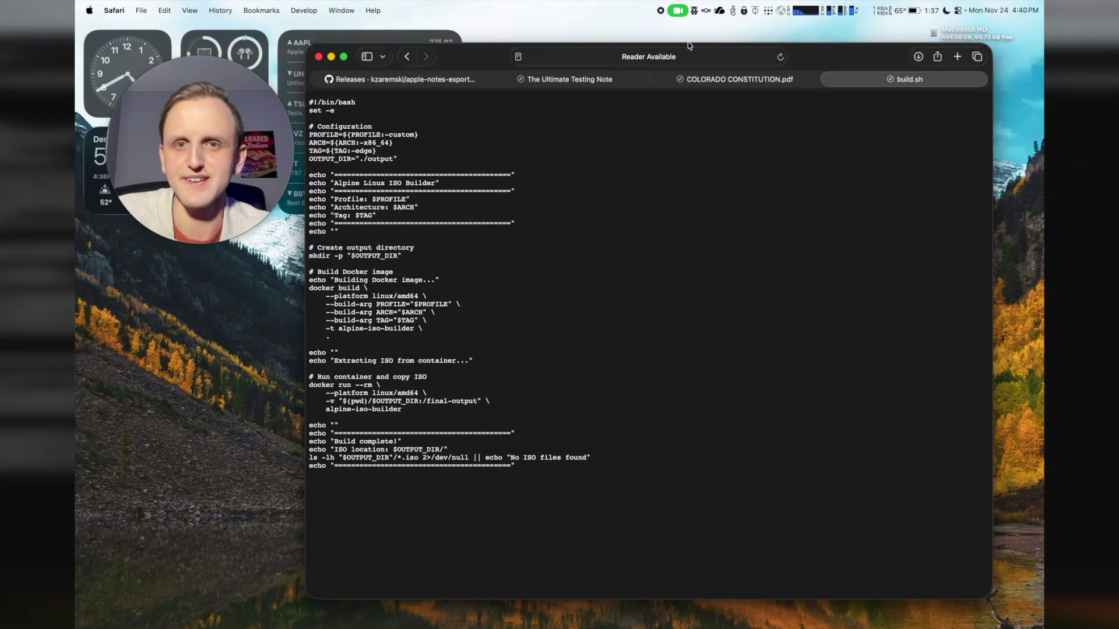
Inspect the full file path of build.sh, highlighting its The Ultimate Testing Note (Attachments) folder, and dismiss the address suggestions
left_click(674, 57)
key("Right")
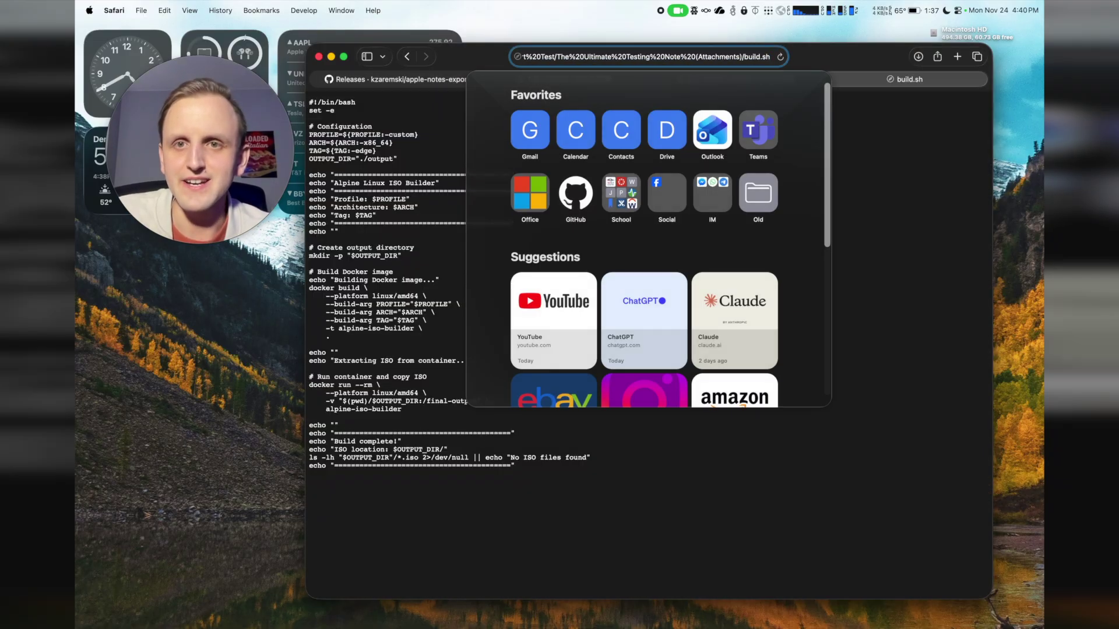
left_click_drag(741, 56, 559, 54)
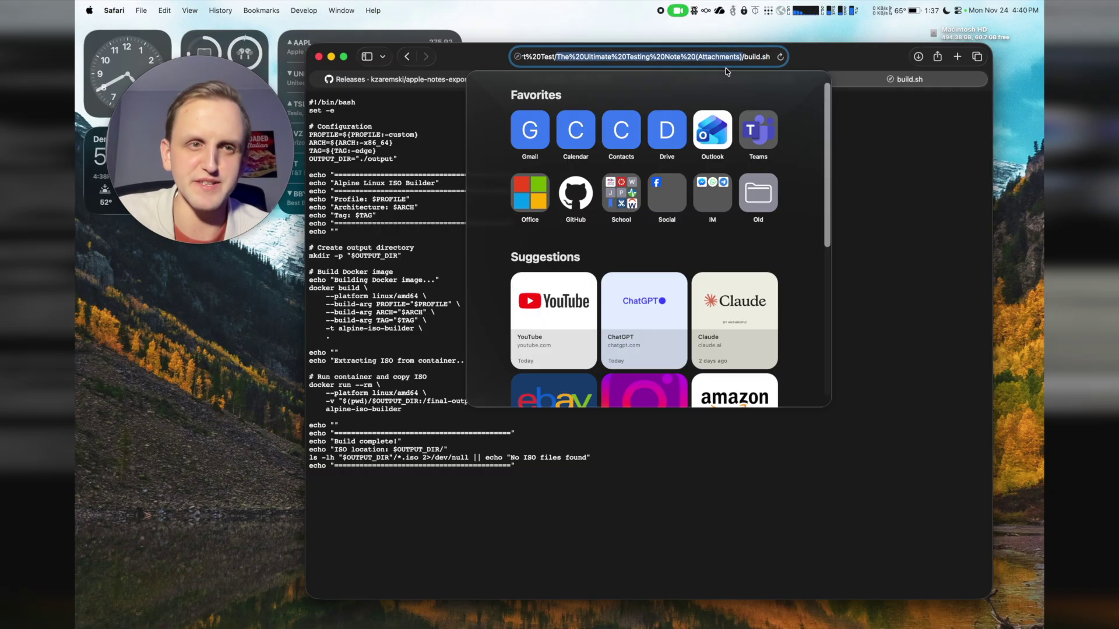
left_click(739, 57)
left_click(884, 165)
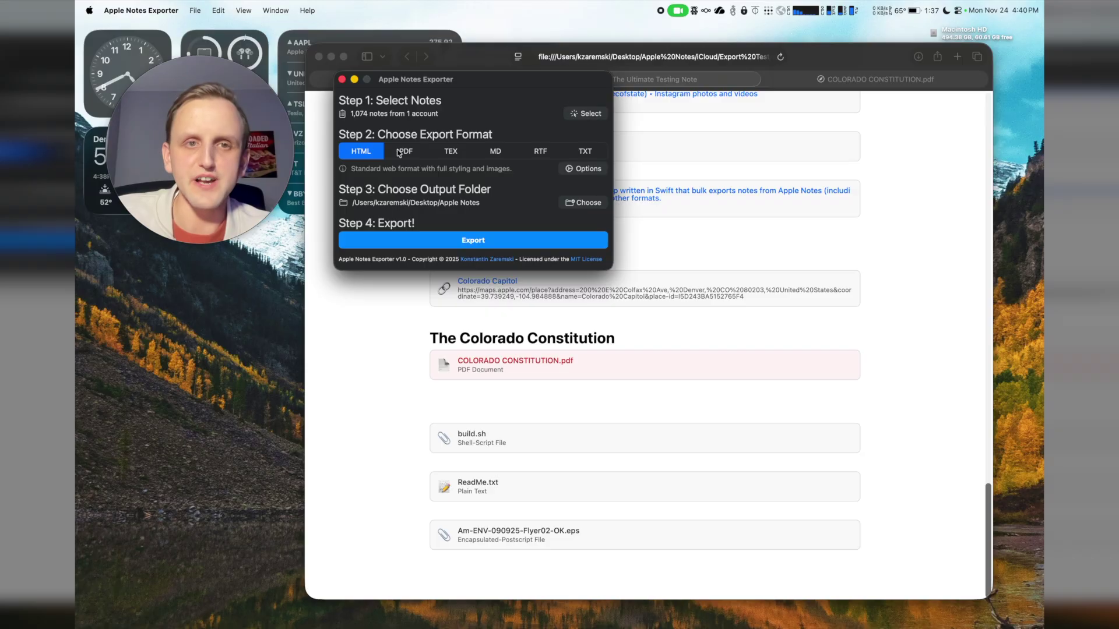
Set the export format to PDF and limit the notes selection to iCloud's Export Test folder
left_click(404, 153)
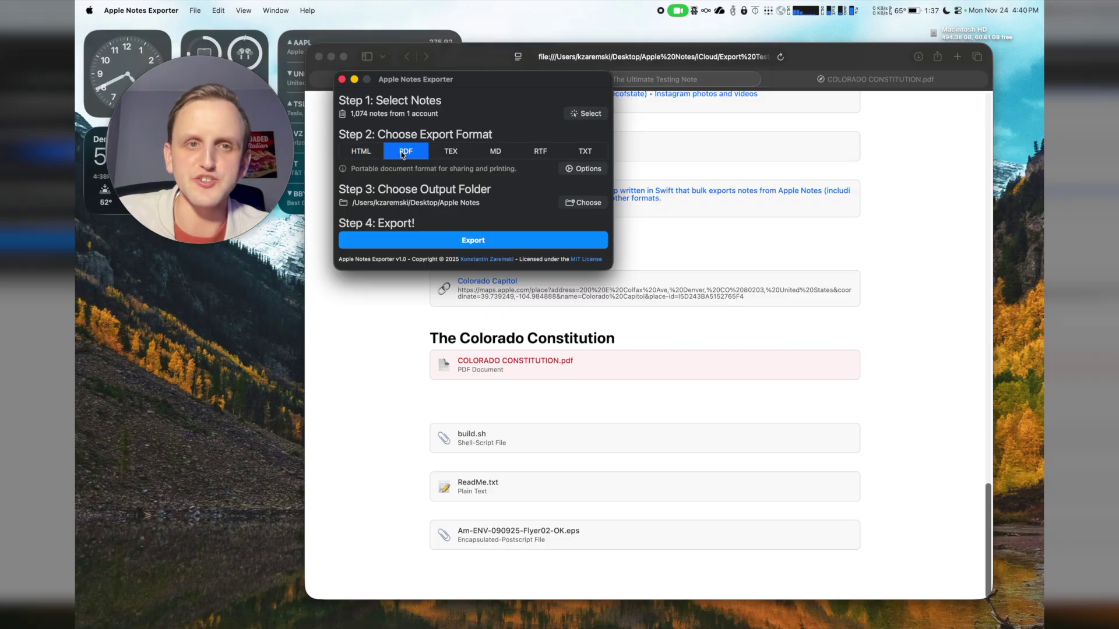
left_click(586, 114)
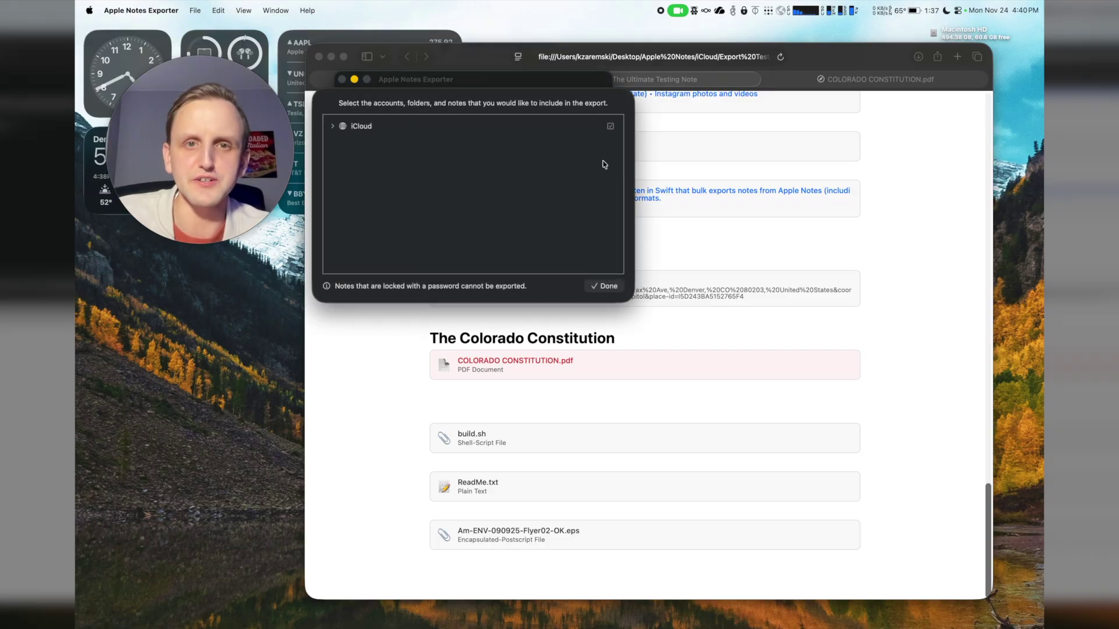
left_click(359, 127)
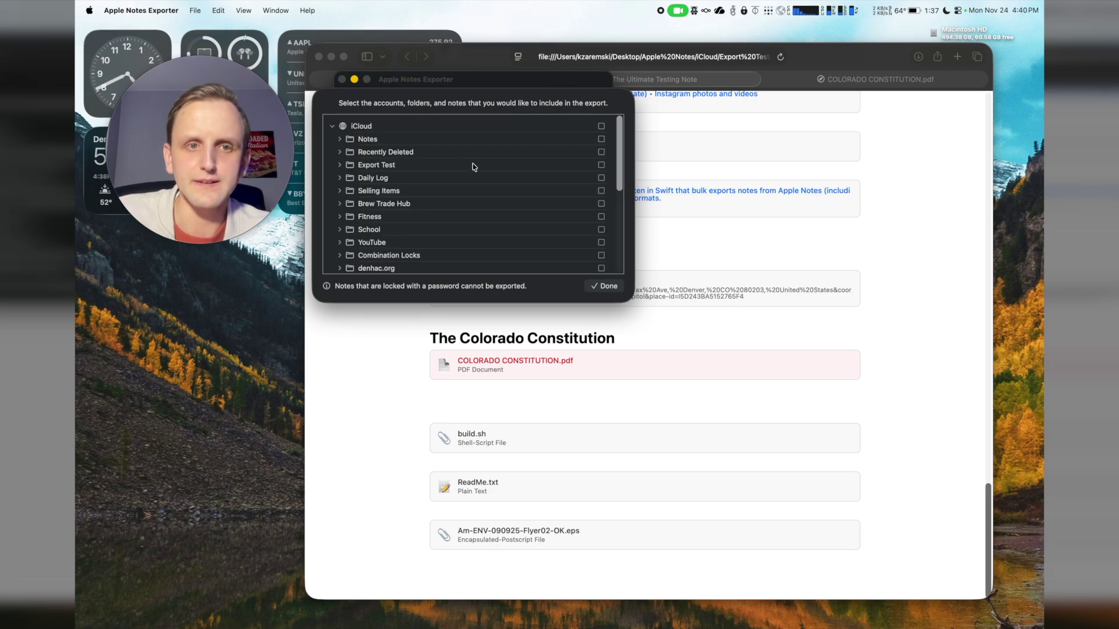
left_click(600, 166)
left_click(606, 286)
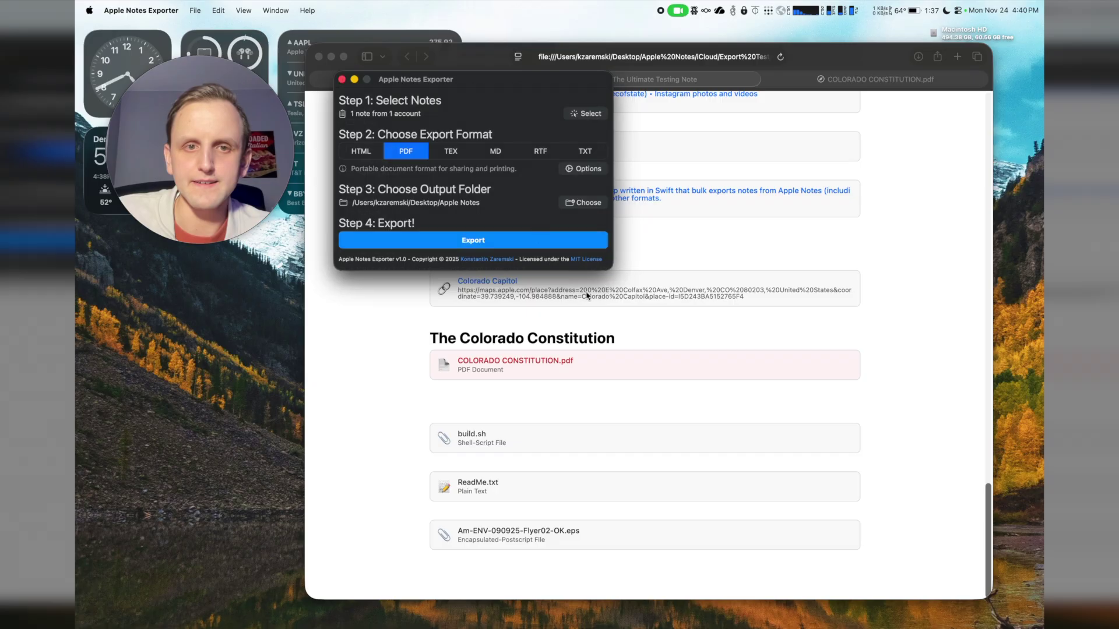
Run the PDF export and open The Ultimate Testing Note.pdf from the Export Test folder in Finder
left_click(502, 242)
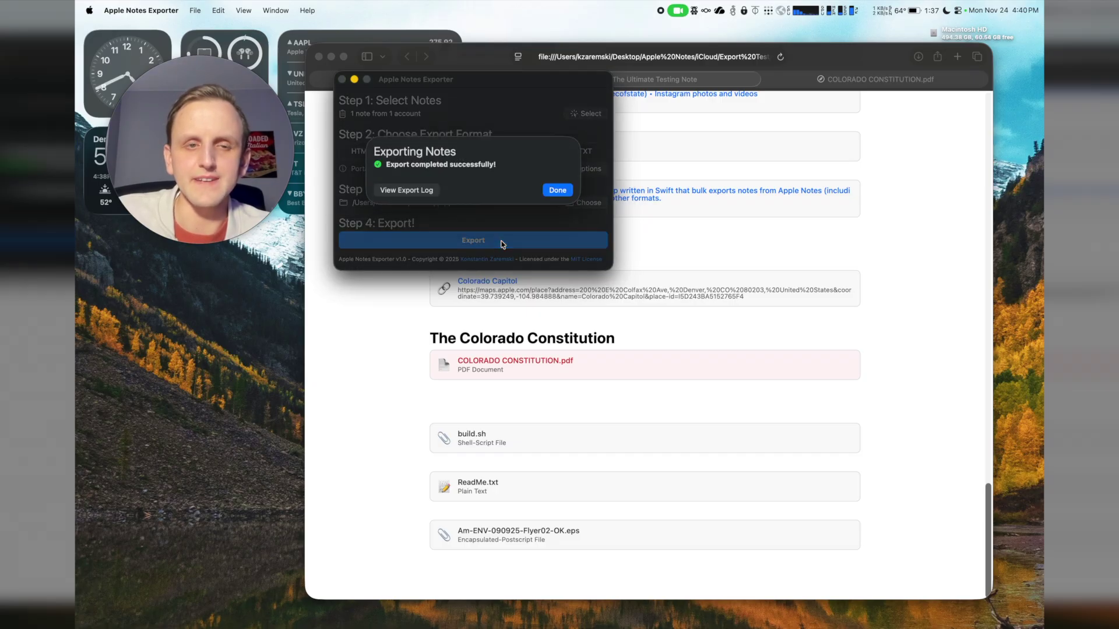
left_click(557, 191)
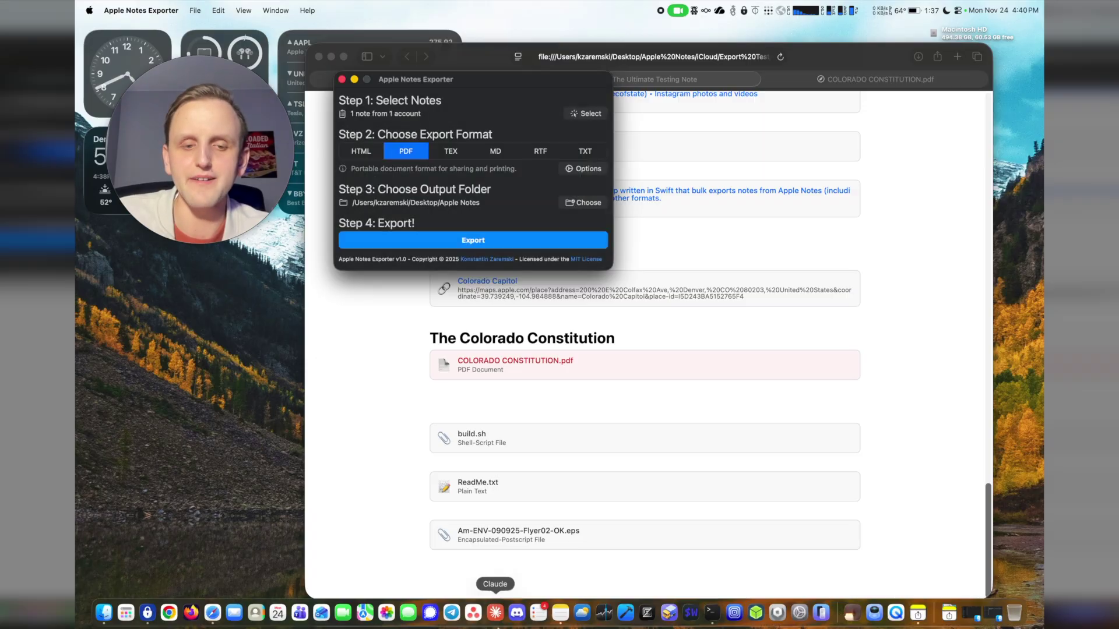
left_click(104, 621)
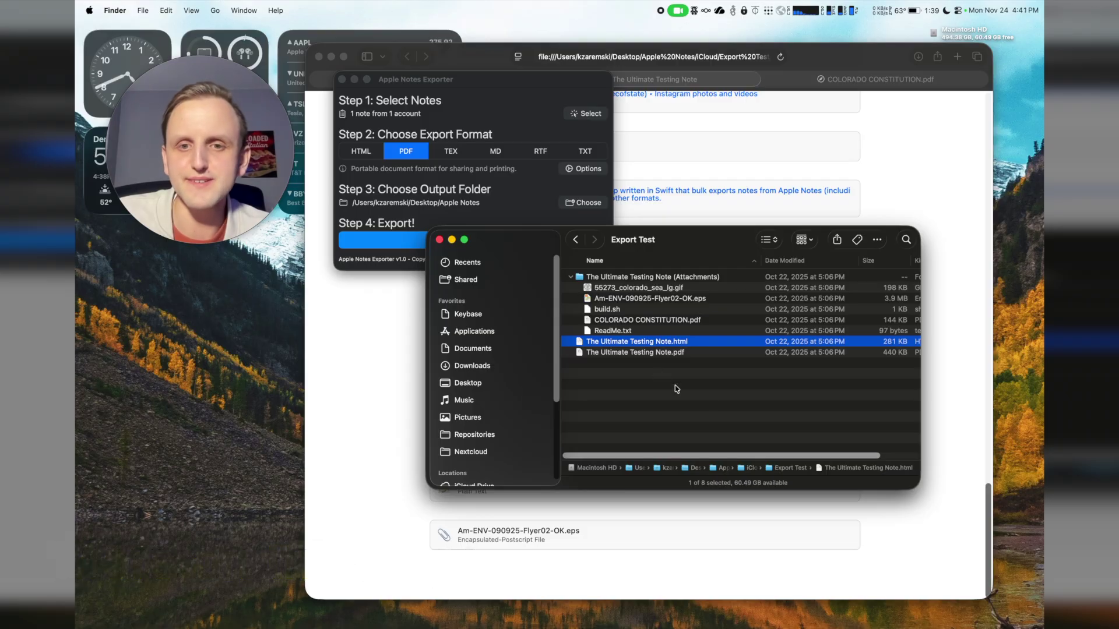
key("Down")
key("super+o")
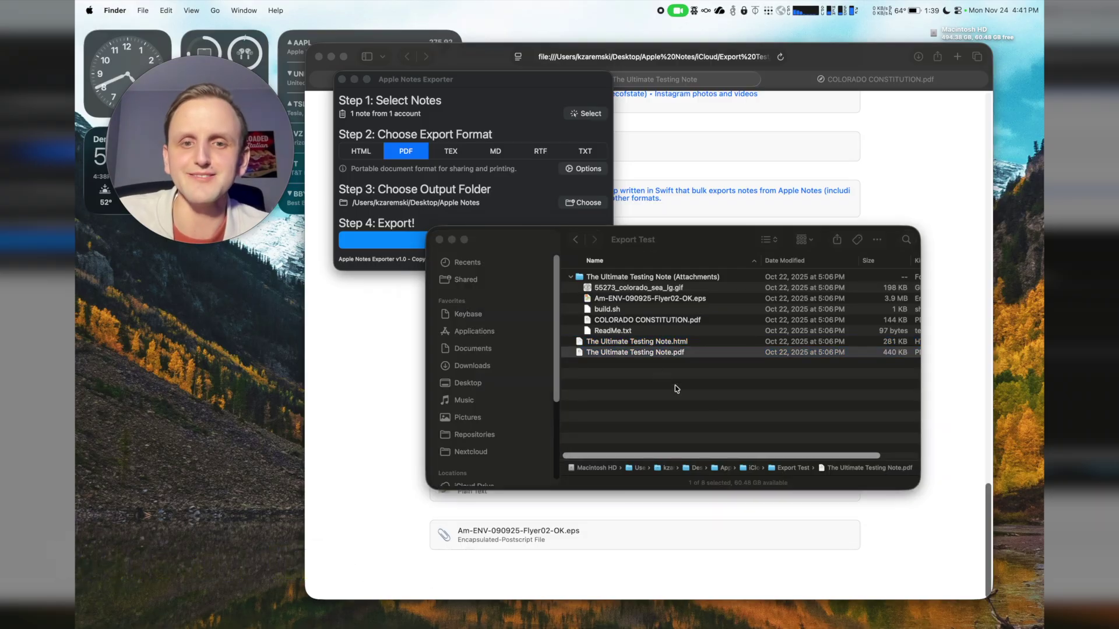
Review the exported PDF's seal image, headings and body text, finishing on page 2 with the Colorado Population Table
left_click_drag(323, 41, 556, 39)
scroll(564, 269, "down", 4)
scroll(564, 269, "up", 4)
scroll(564, 269, "down", 10)
scroll(564, 268, "up", 10)
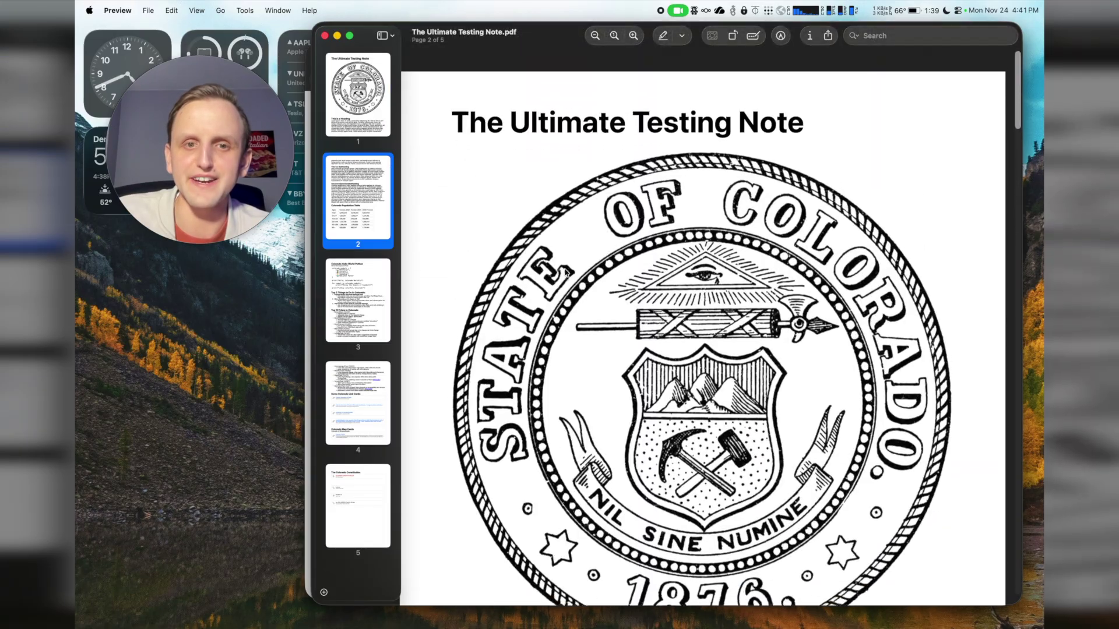
scroll(574, 263, "down", 15)
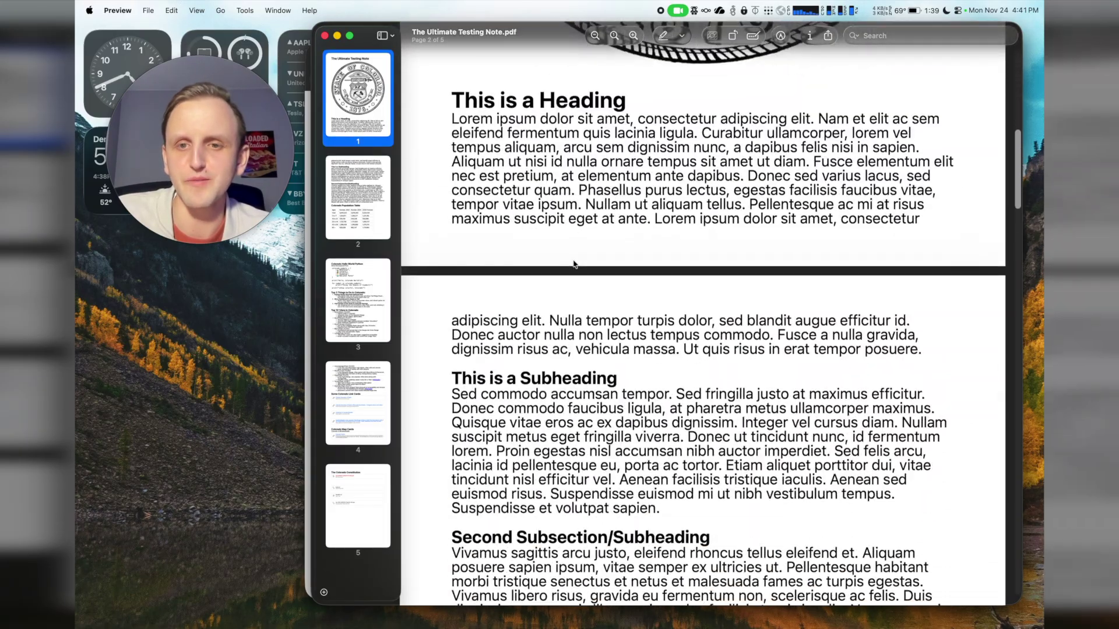
scroll(574, 263, "down", 5)
scroll(574, 263, "up", 10)
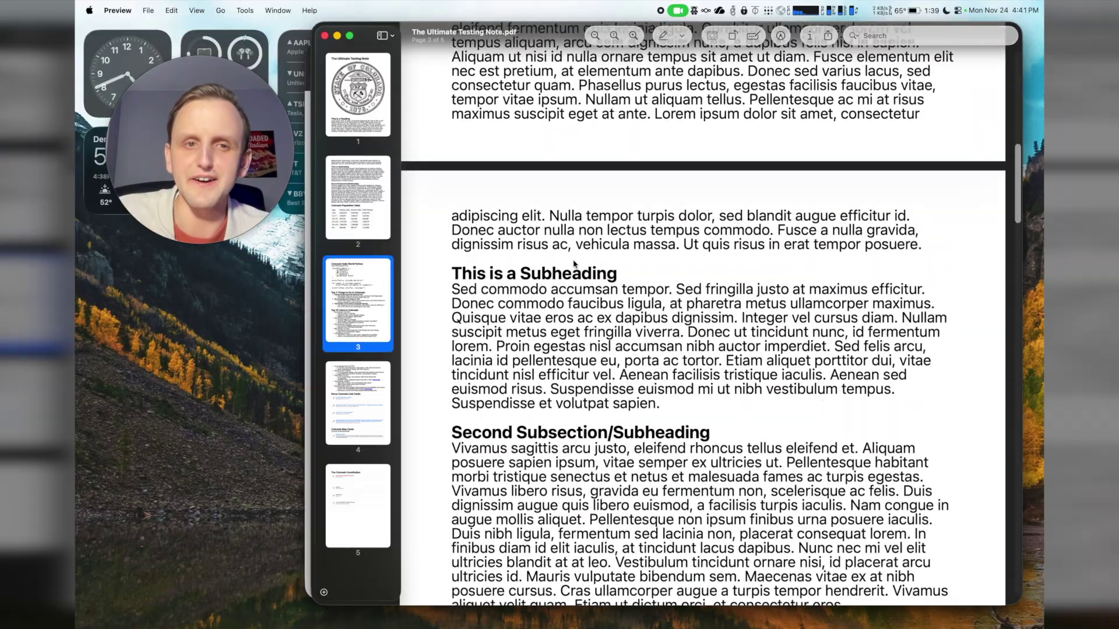
left_click(376, 156)
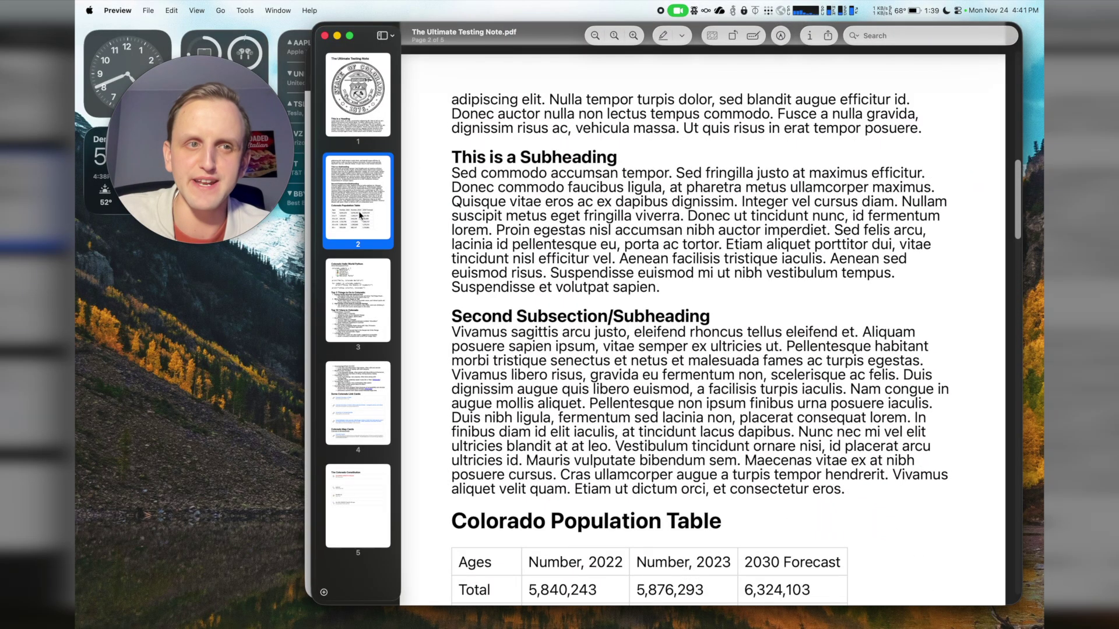
Switch back to Apple Notes Exporter and look over the options for the PDF format
left_click(910, 613)
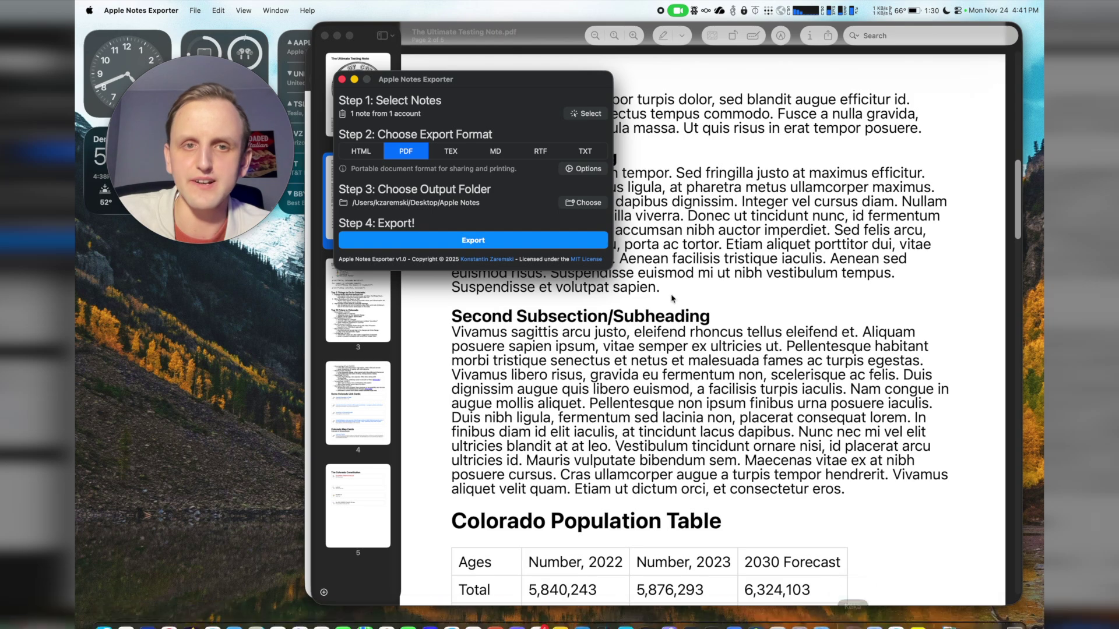
left_click(584, 169)
scroll(433, 273, "down", 2)
left_click(438, 303)
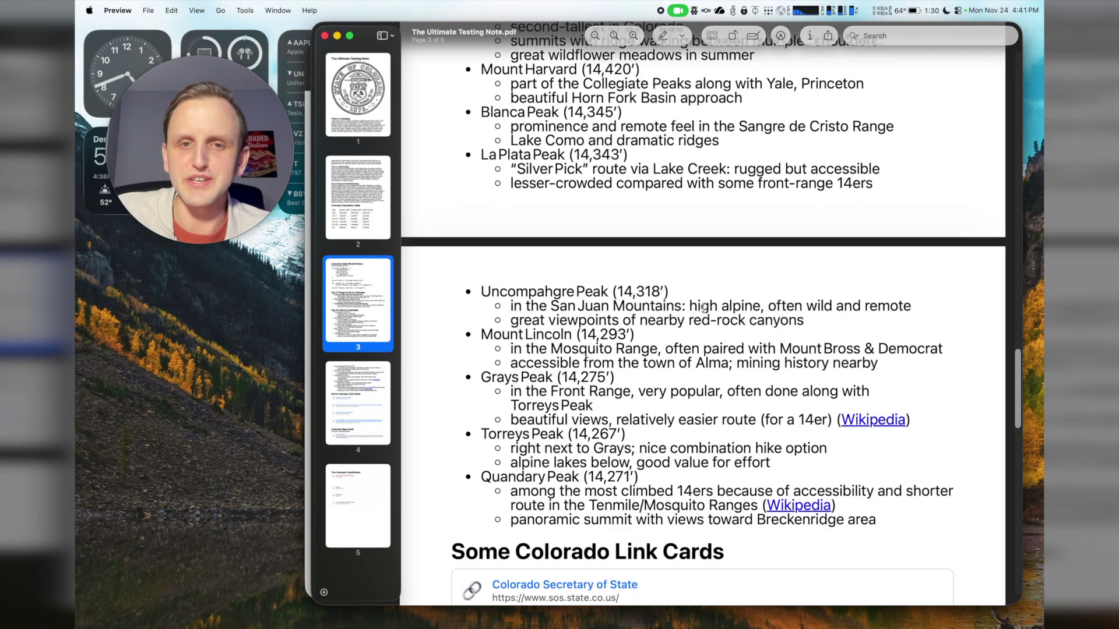
Examine the exported PDF's link cards, Colorado map card and Colorado Constitution attachment section
scroll(704, 310, "down", 10)
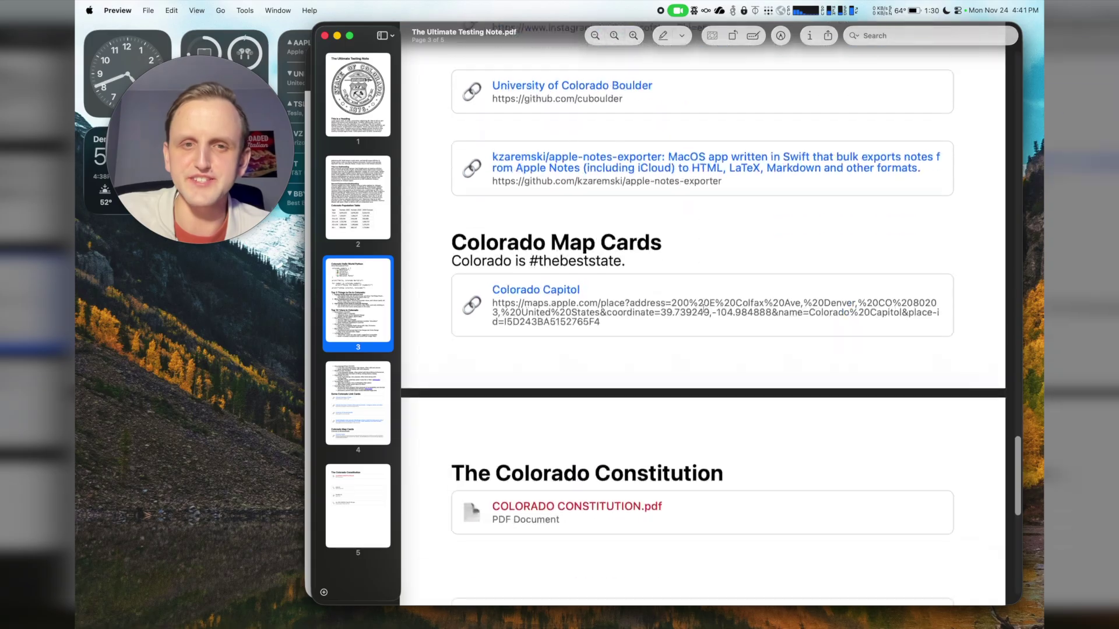
scroll(591, 467, "down", 5)
scroll(589, 464, "up", 10)
left_click(498, 348)
key("Escape")
scroll(582, 402, "down", 5)
left_click(575, 379)
scroll(579, 374, "down", 3)
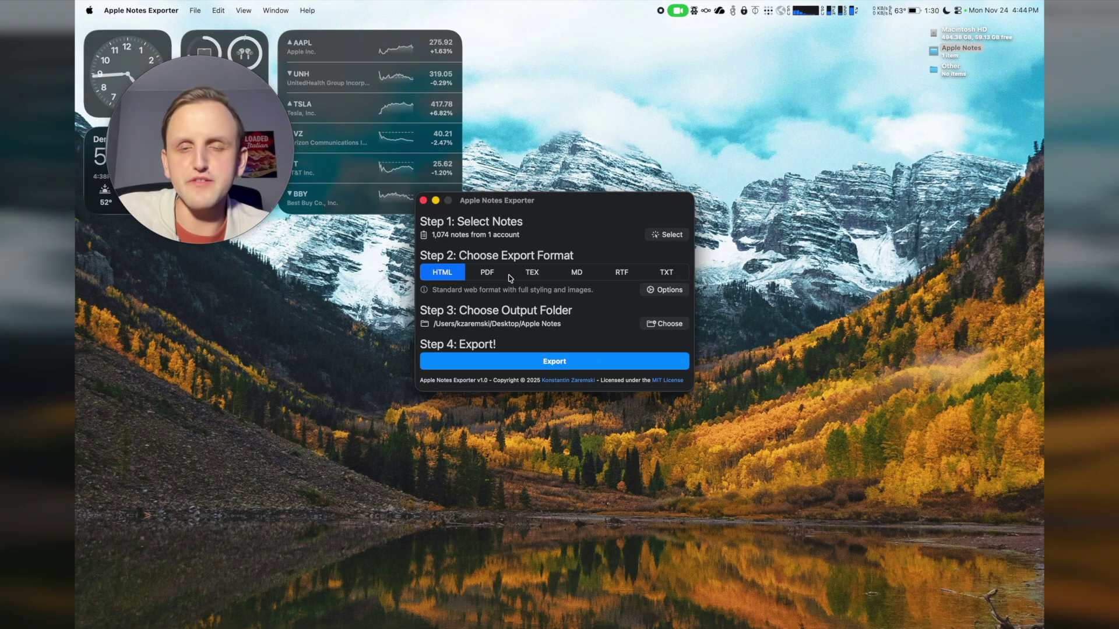
Export all the iCloud notes as PDF and open the export log showing errors only, placed clear of the main window
left_click(499, 273)
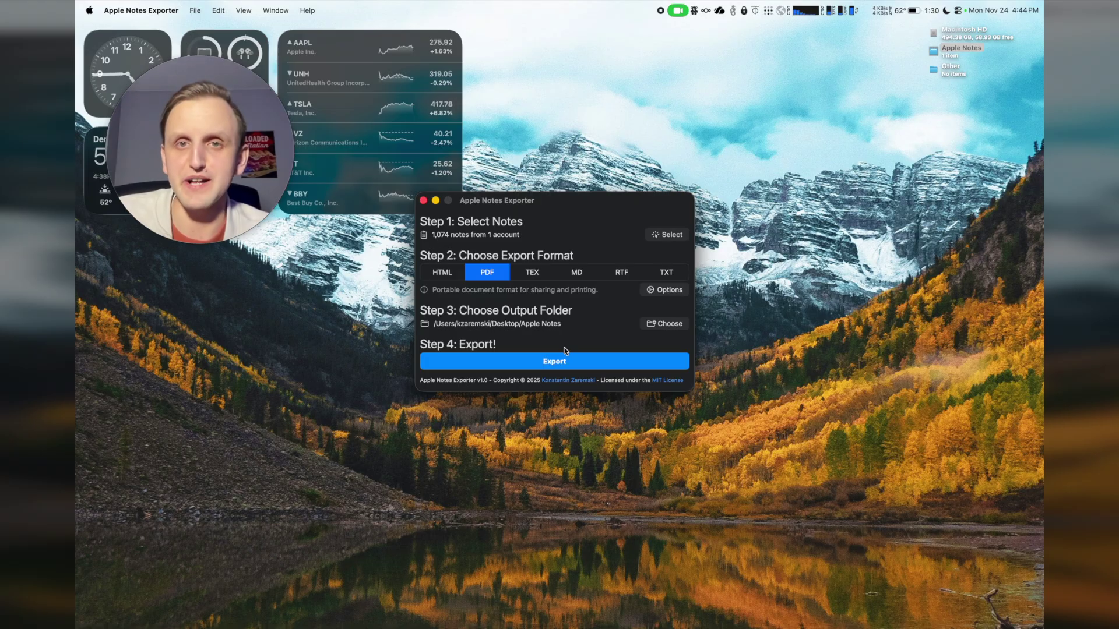
left_click(536, 362)
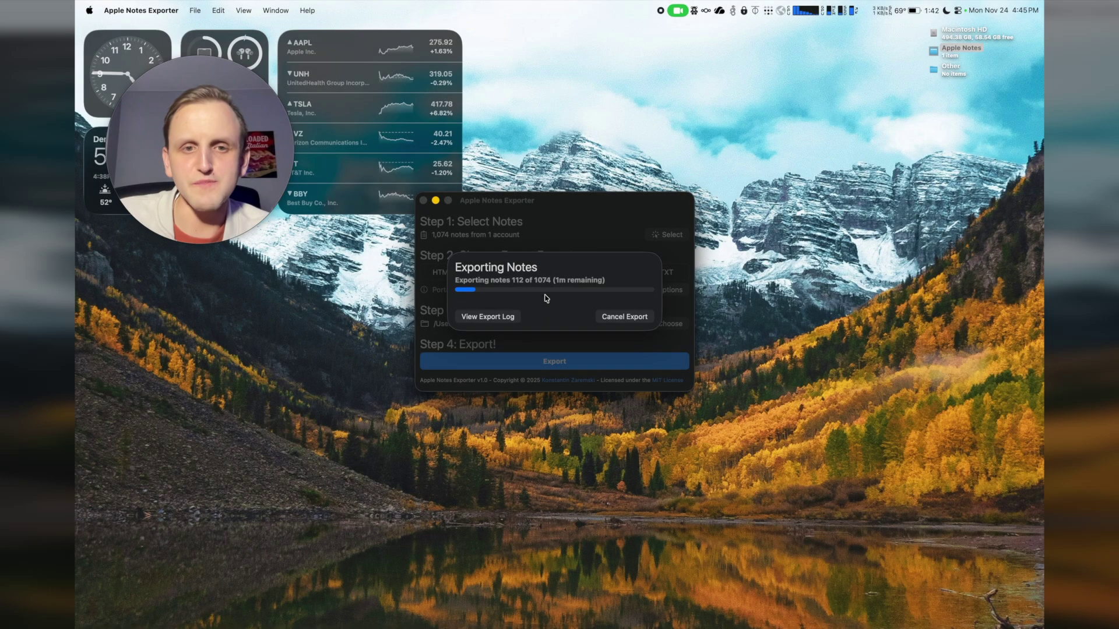
left_click(495, 318)
left_click(449, 373)
left_click_drag(535, 123, 729, 280)
left_click(630, 149)
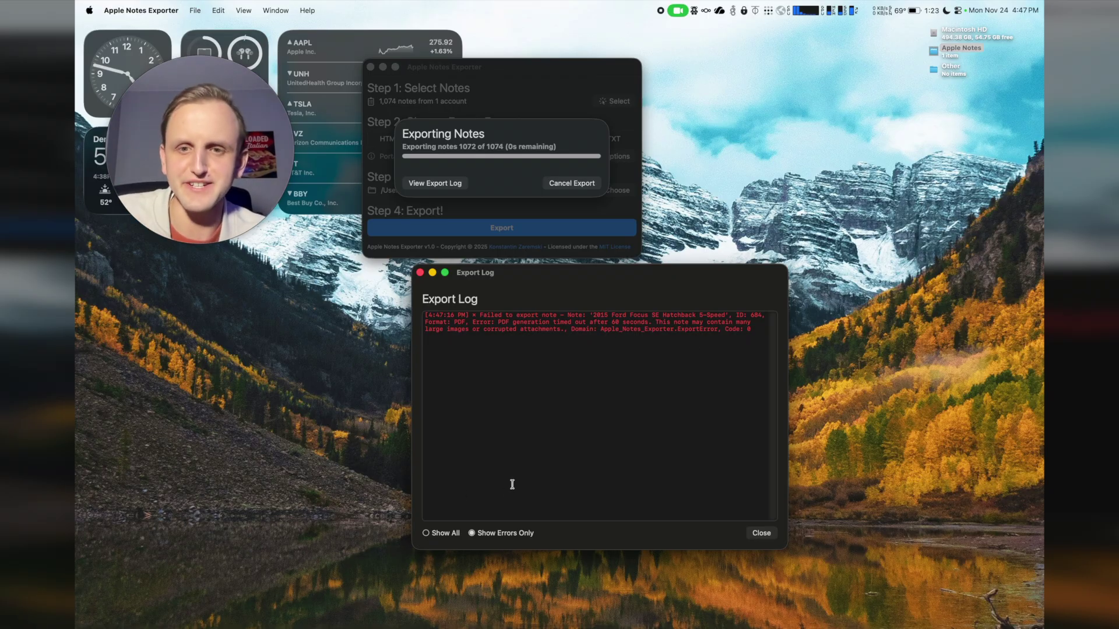
Read the failed-note entries in the export log, highlighting the PDF generation error text, and close the log
left_click_drag(472, 322, 568, 325)
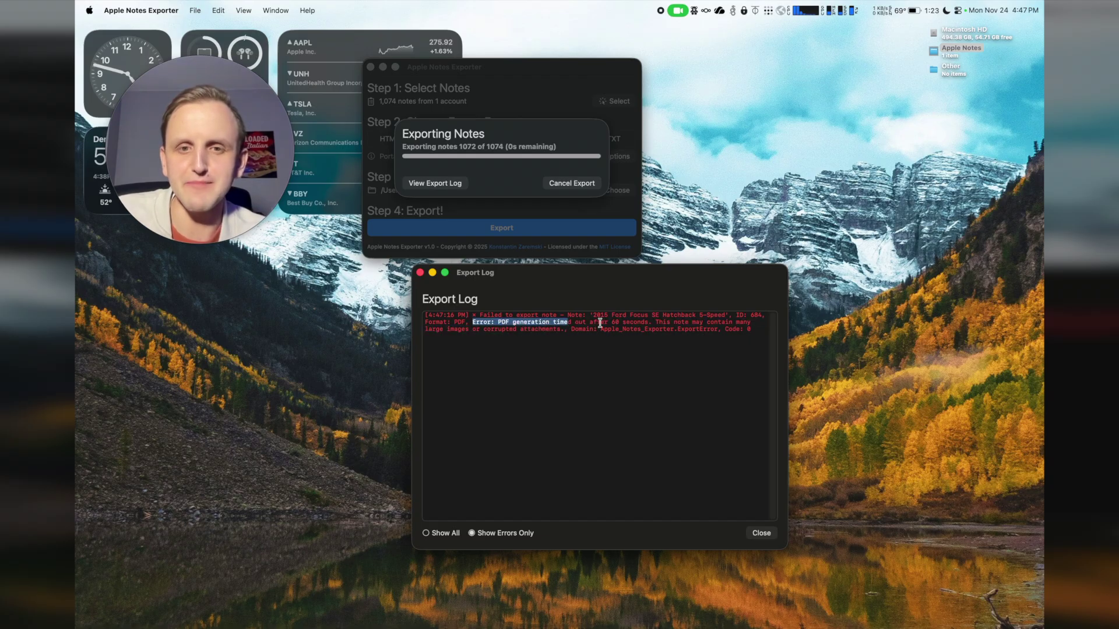
left_click_drag(654, 327, 702, 330)
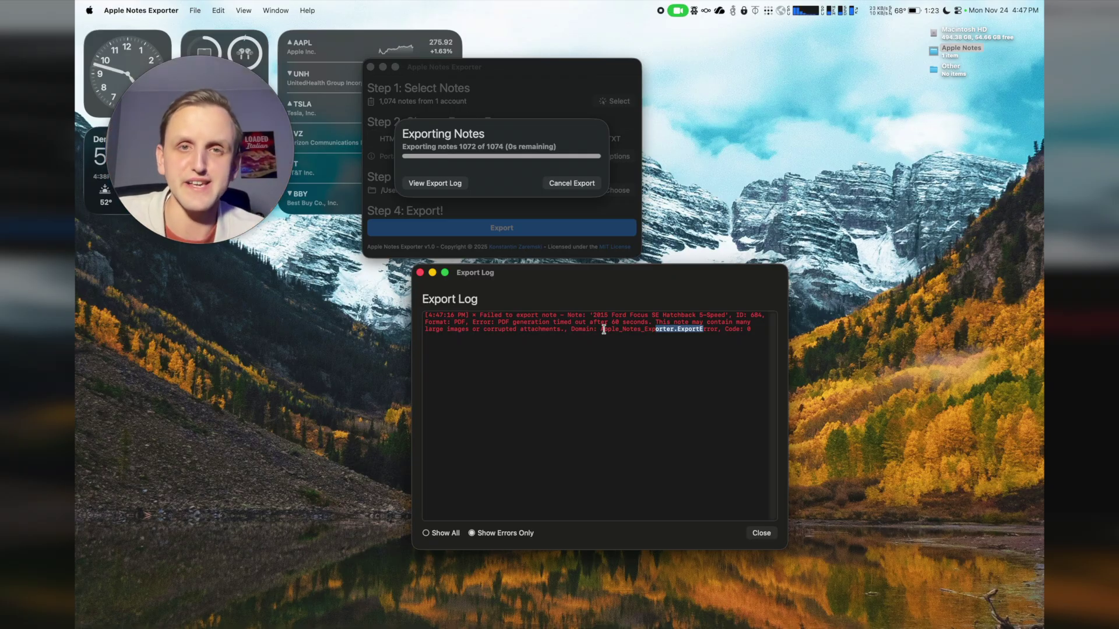
left_click(662, 357)
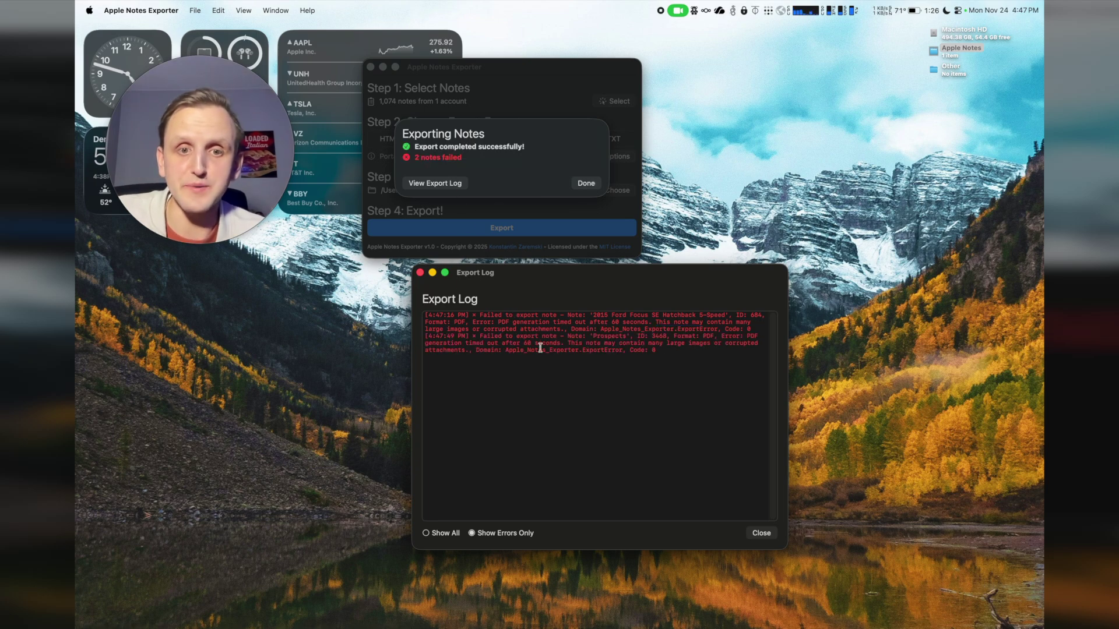
left_click(761, 533)
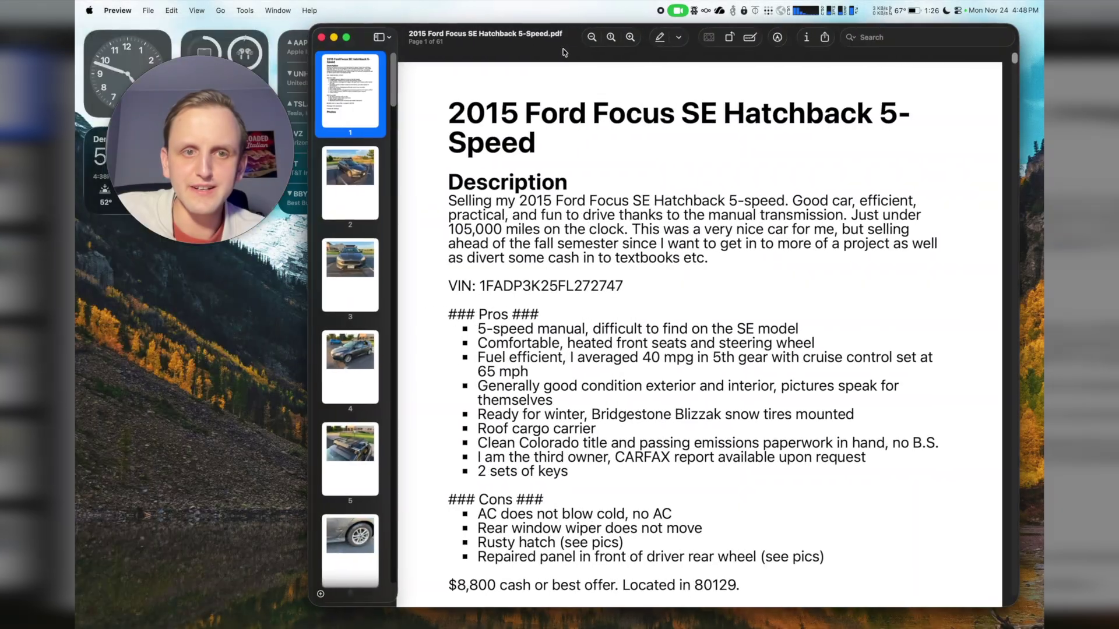
Look through the first photo pages of 2015 Ford Focus SE Hatchback 5-Speed.pdf
scroll(575, 247, "down", 15)
scroll(575, 247, "up", 10)
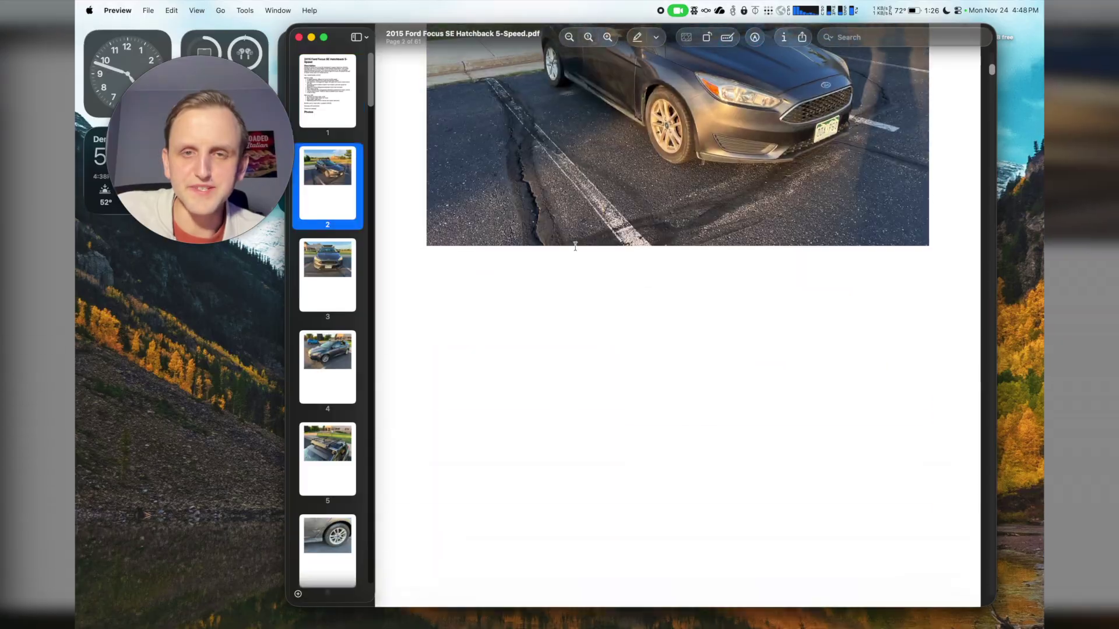
scroll(575, 247, "down", 20)
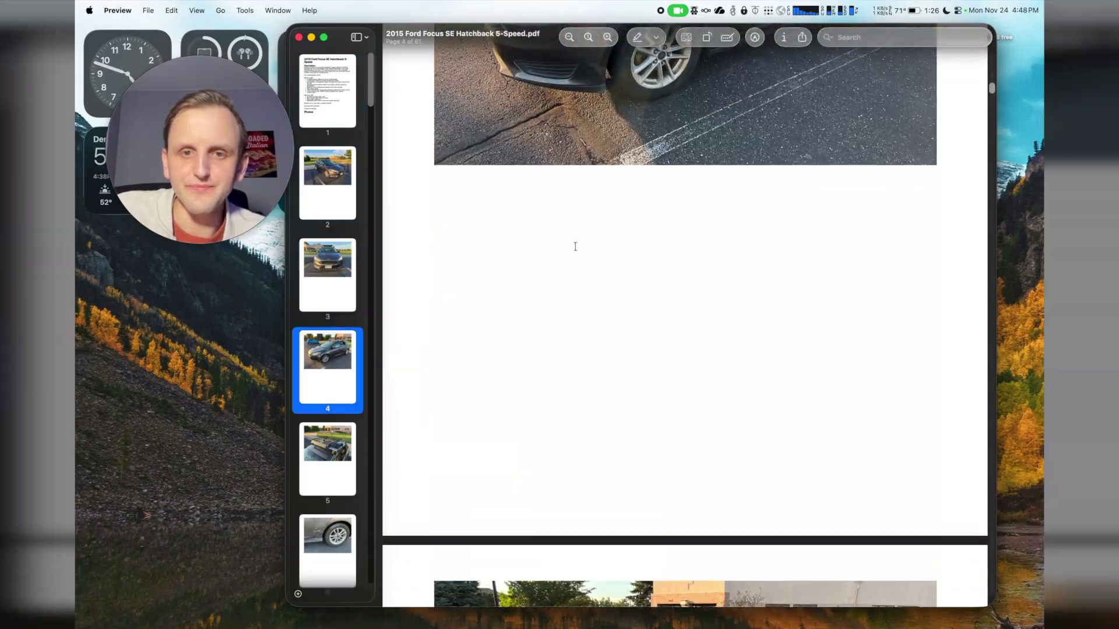
scroll(331, 490, "down", 20)
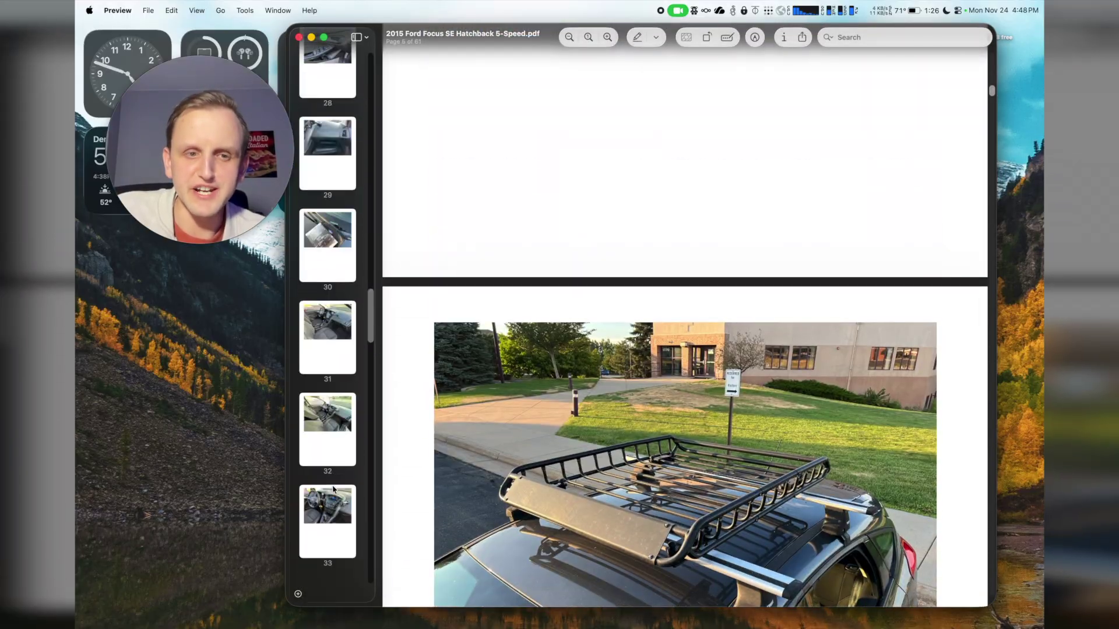
Browse the car note's remaining photo pages by their thumbnails, through the engine bay and interior shots to page 58
left_click(344, 442)
left_click(334, 530)
scroll(338, 513, "down", 15)
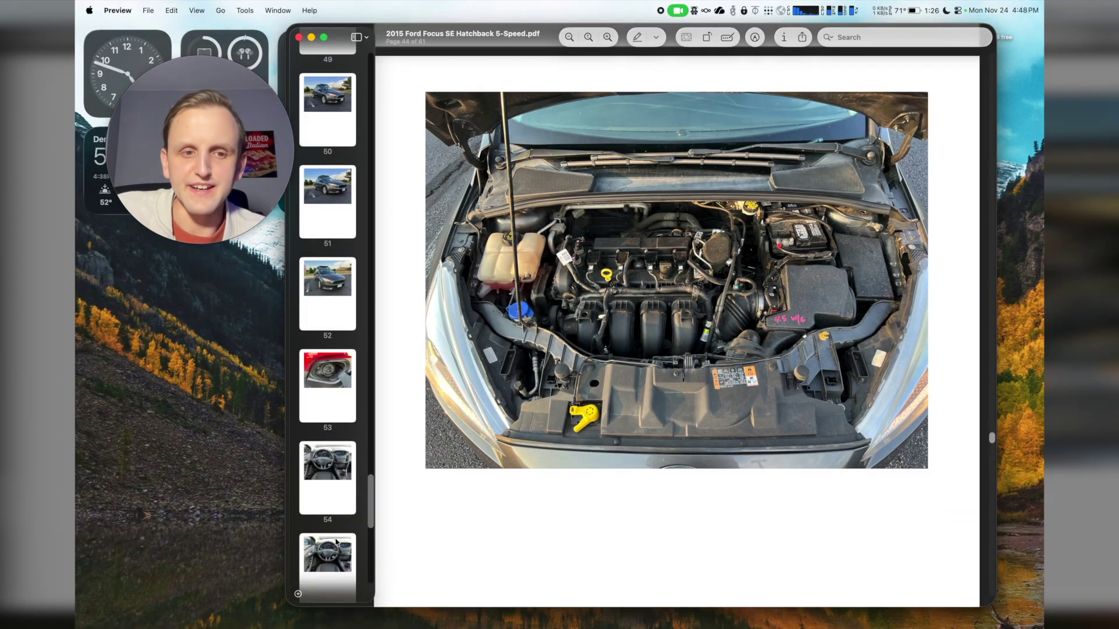
left_click(347, 483)
scroll(344, 443, "down", 5)
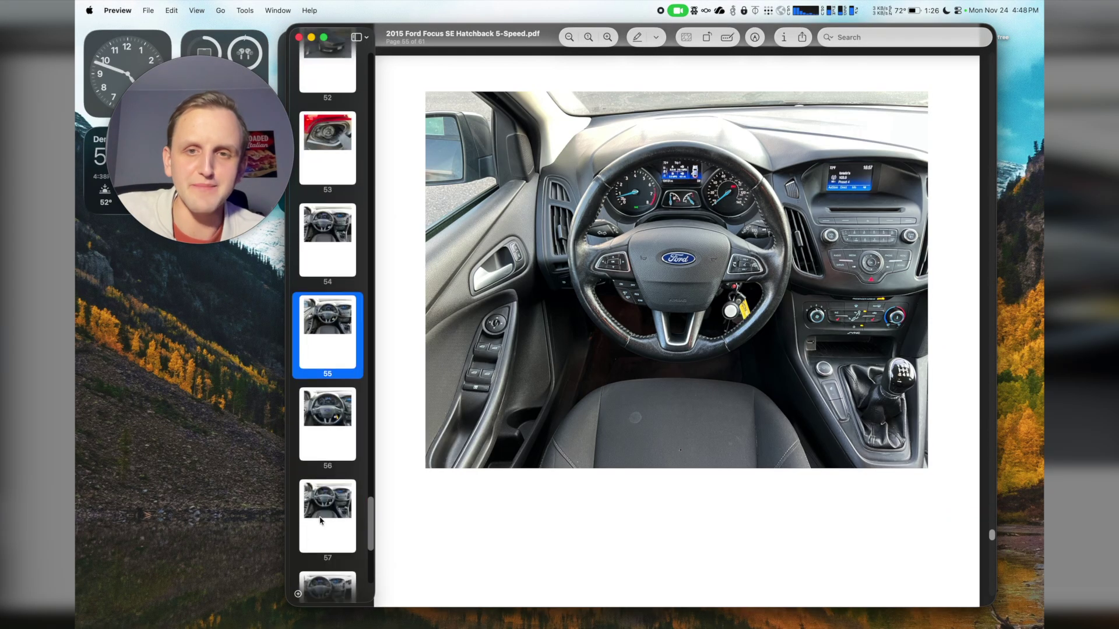
left_click(340, 393)
scroll(308, 465, "down", 5)
left_click(321, 286)
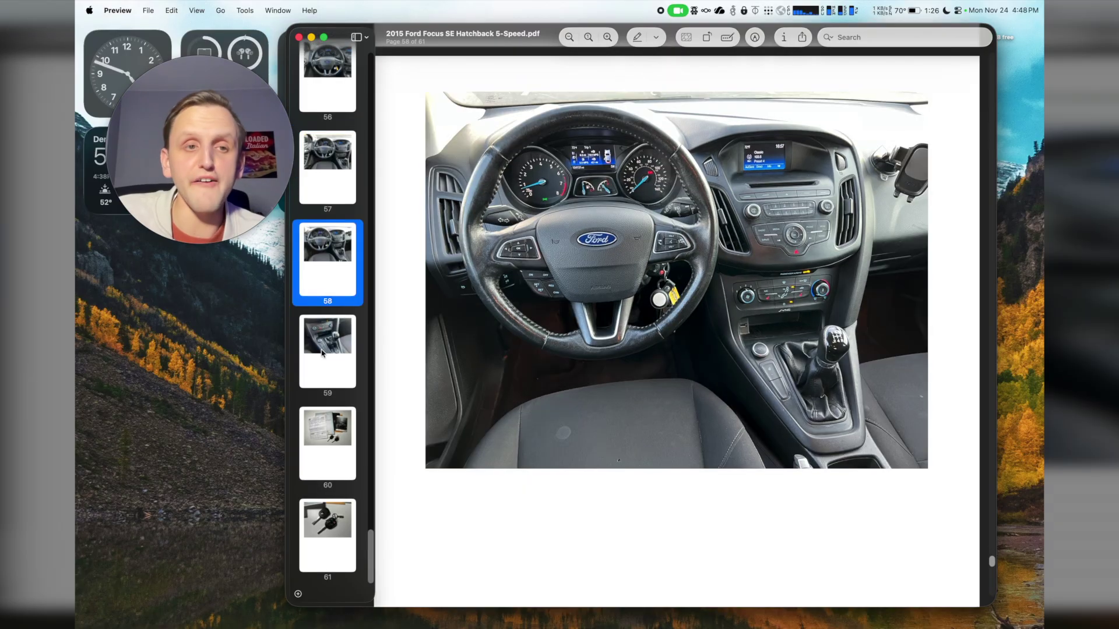